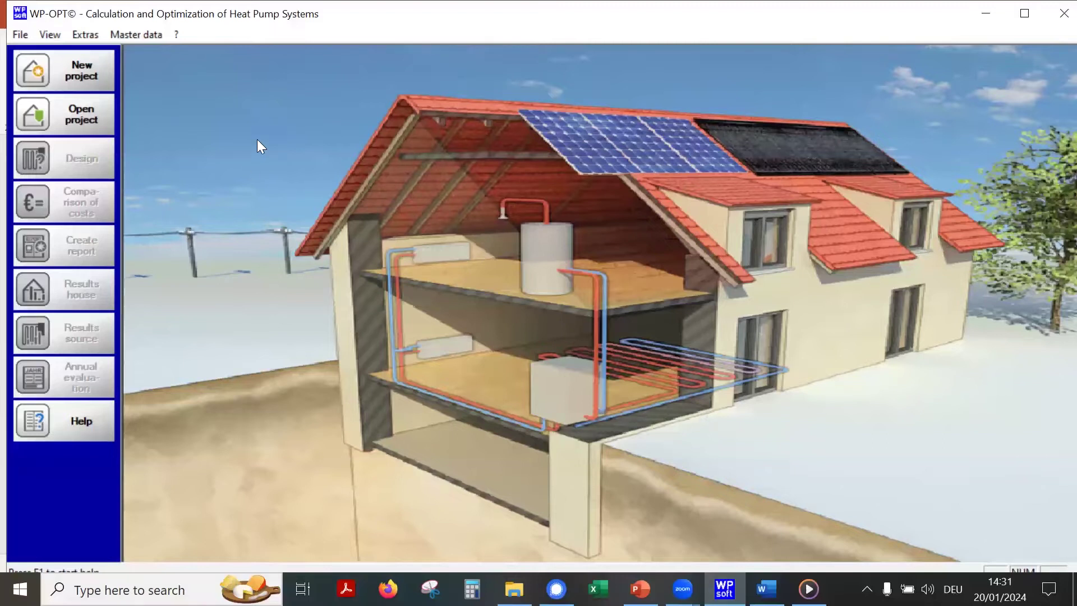
# Step: Select existing project 123 in the Project selection dialog
pyautogui.click(106, 116)
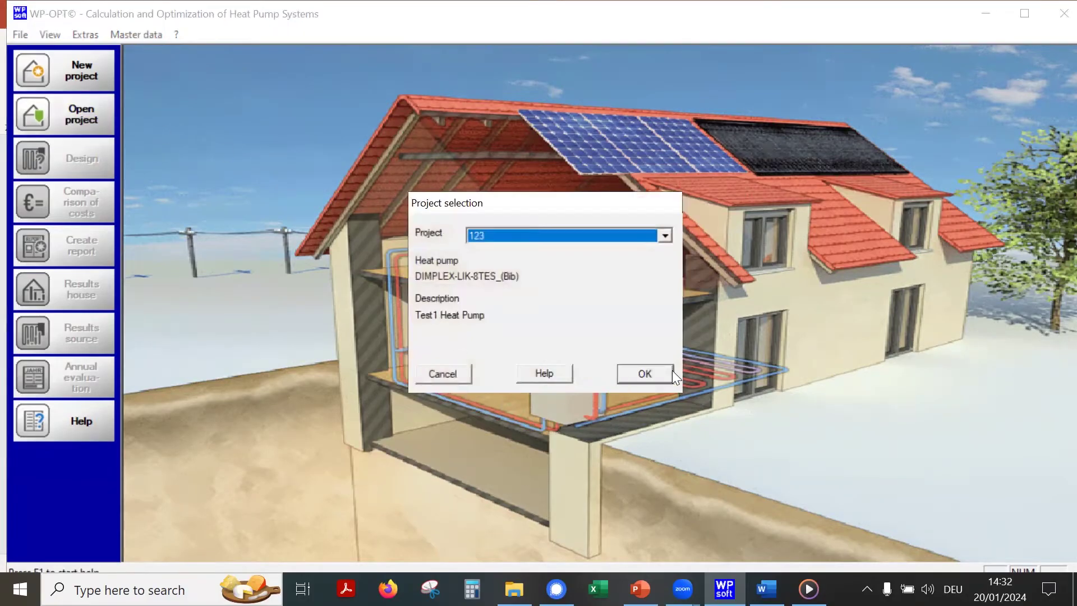
# Step: Load project 123 into Design and read the Building data help topic
pyautogui.click(644, 374)
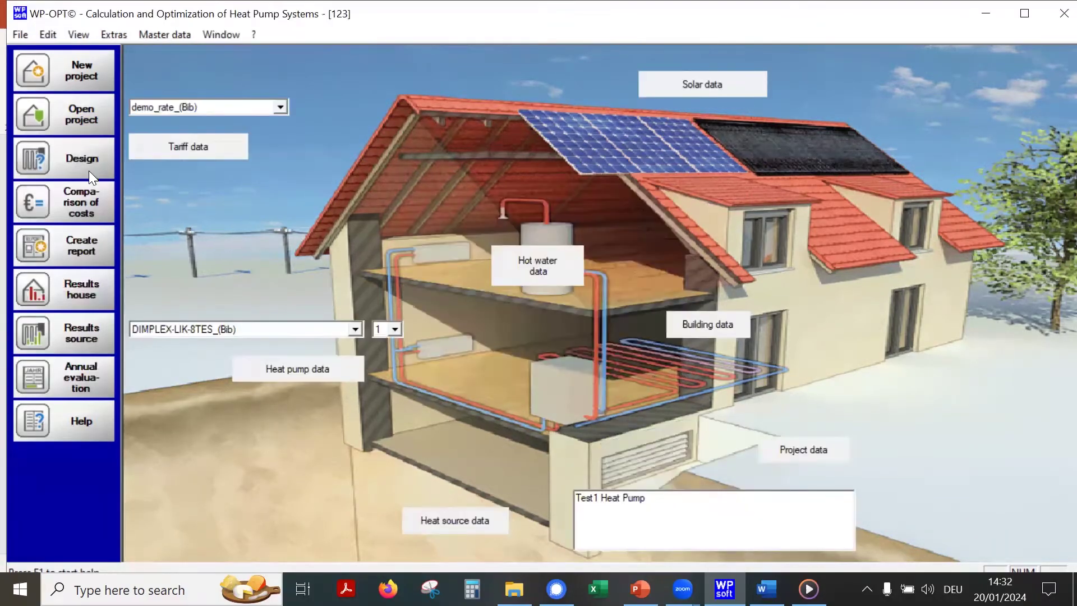
pyautogui.click(73, 160)
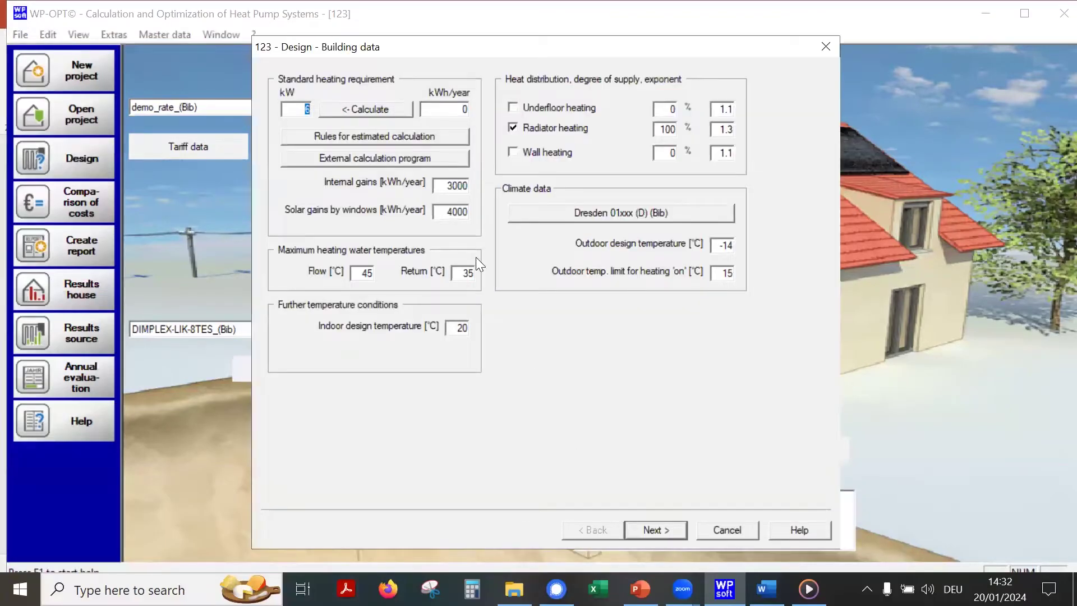
pyautogui.click(801, 531)
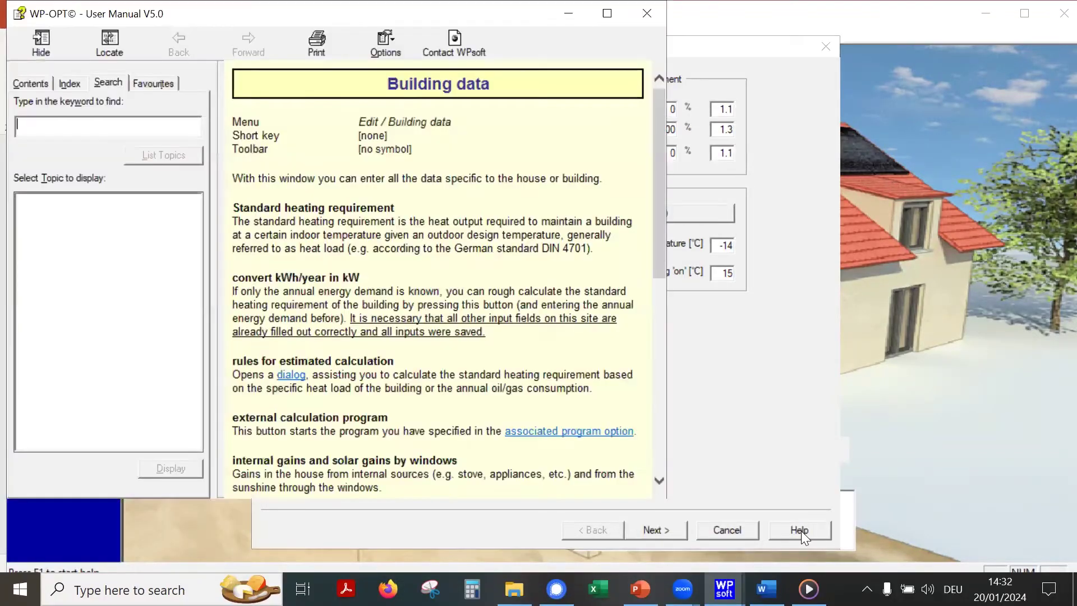
pyautogui.click(644, 14)
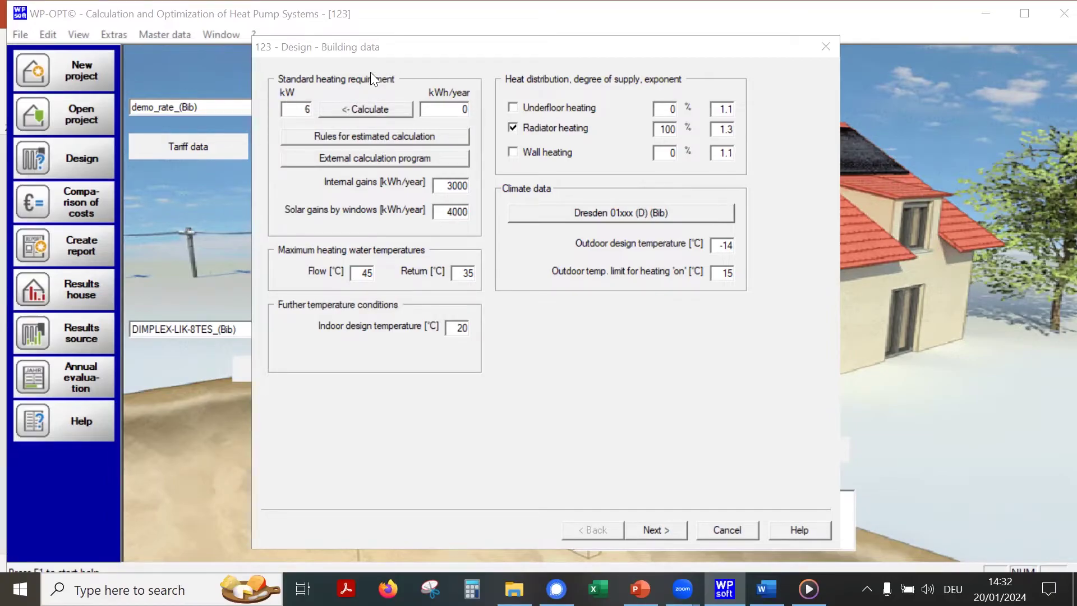
# Step: Estimate the heating requirement as 7.5 kW from 150 m² at 50 W/m²
pyautogui.click(393, 135)
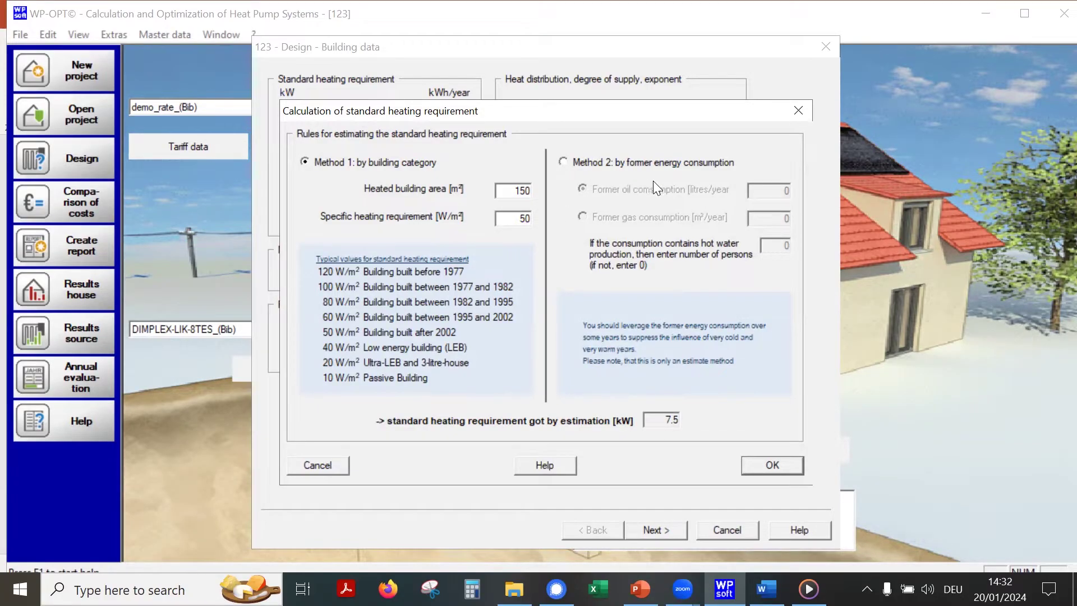
pyautogui.click(774, 468)
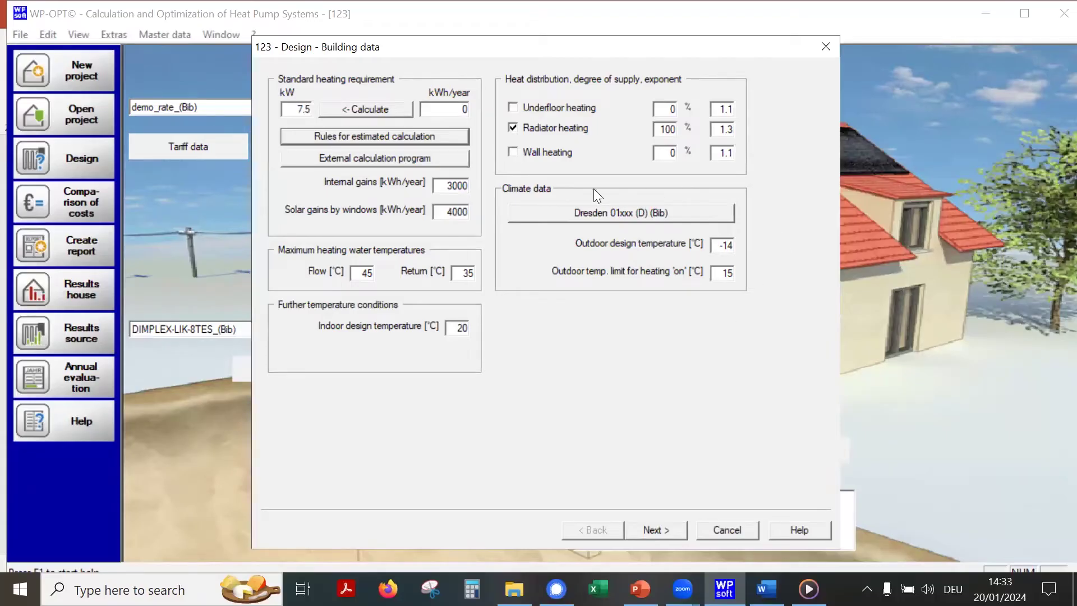
# Step: Keep 'Hot water with heat pump' and review the tank and circulation losses
pyautogui.click(664, 530)
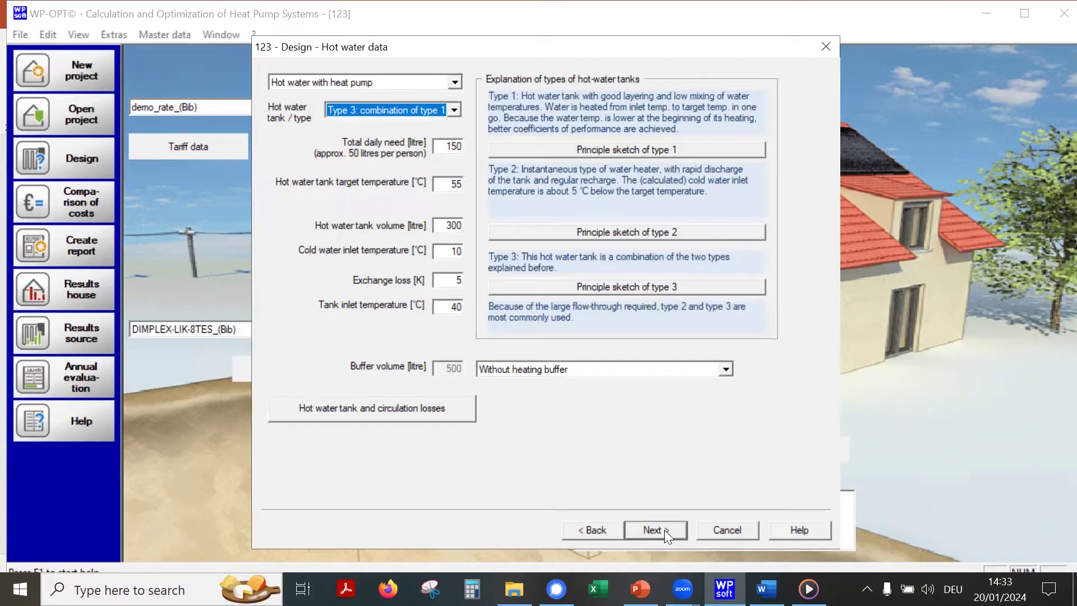
pyautogui.click(457, 82)
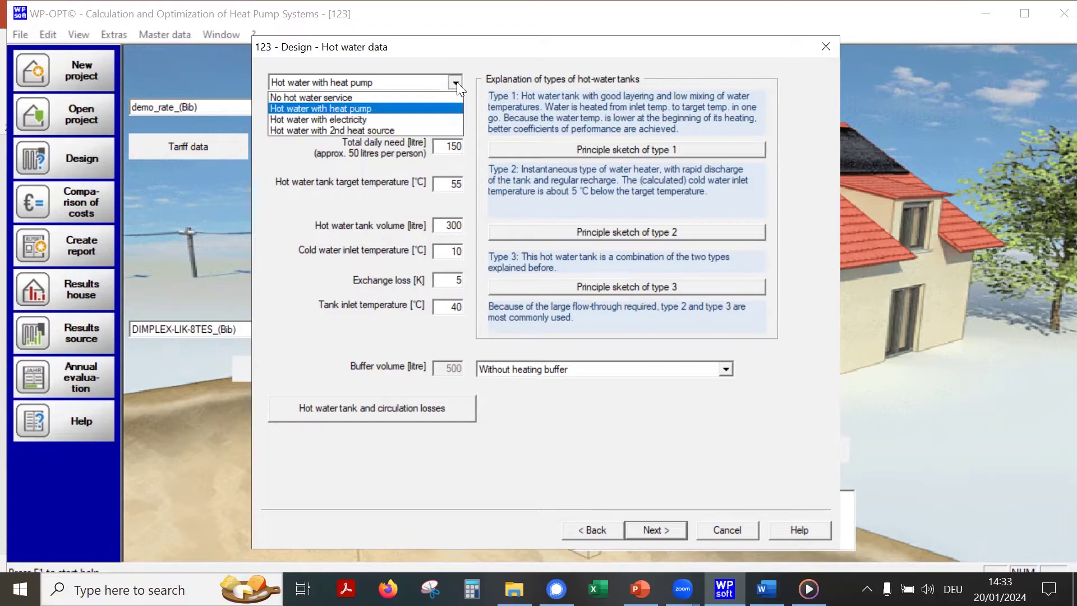
pyautogui.click(344, 108)
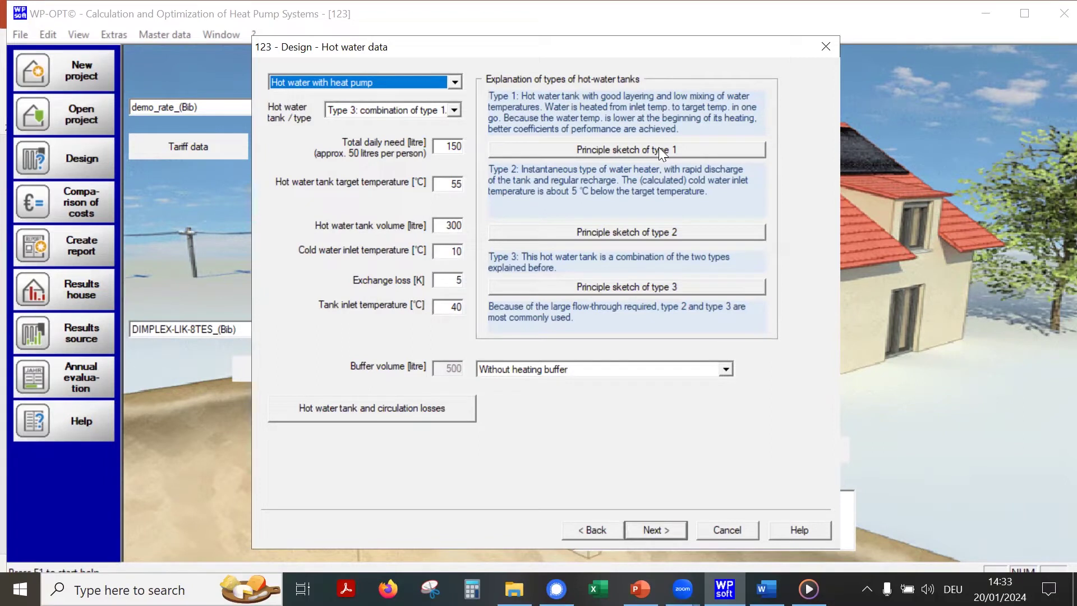
pyautogui.click(433, 405)
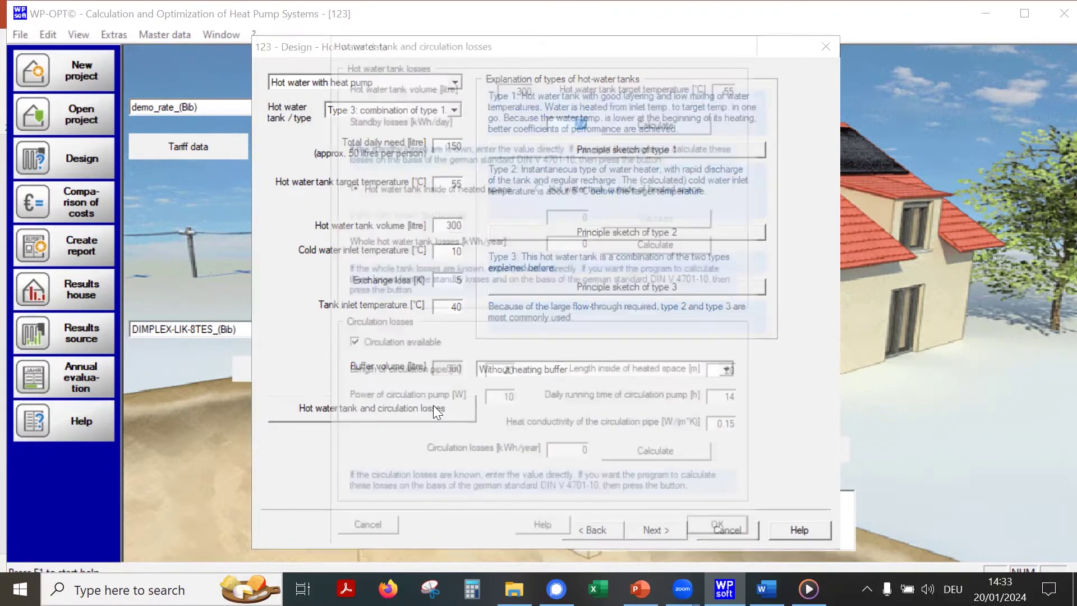
pyautogui.click(720, 532)
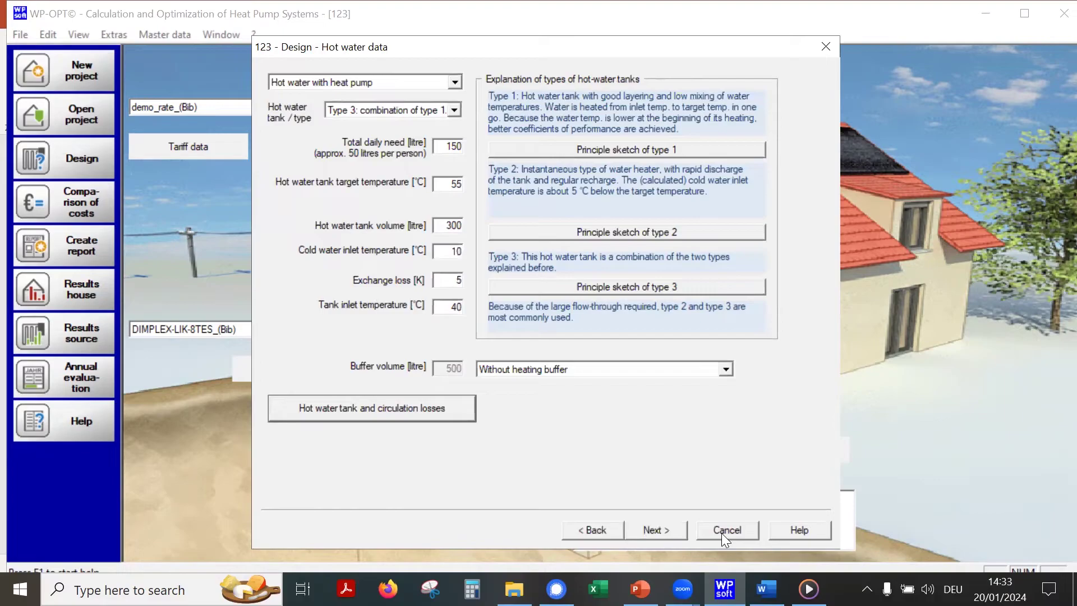
# Step: Advance past the tariff and rate data page to the heat source settings
pyautogui.click(662, 534)
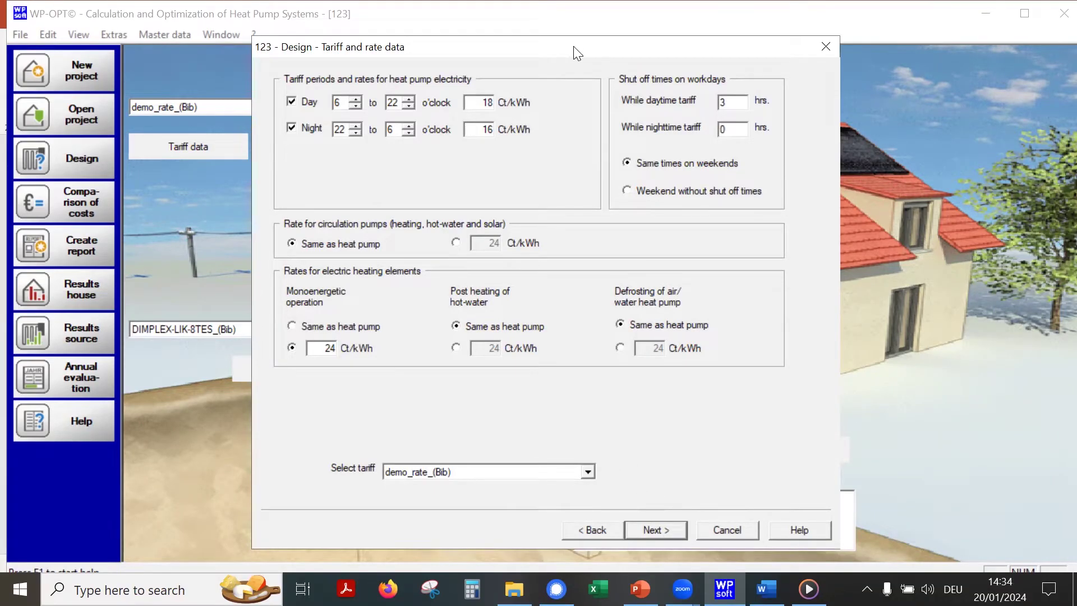
pyautogui.moveTo(581, 49); pyautogui.dragTo(582, 87)
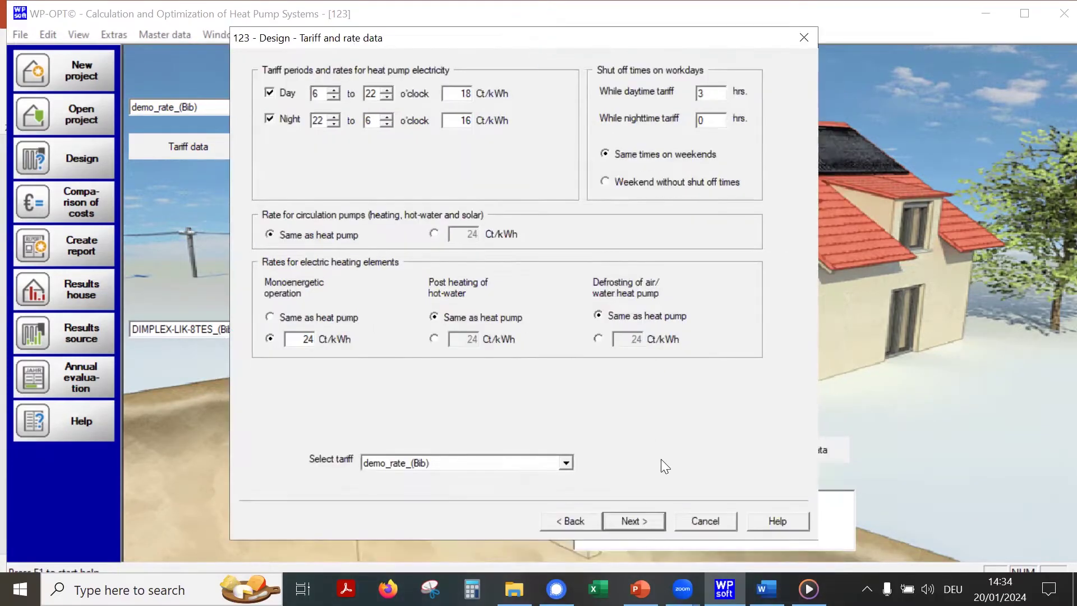
pyautogui.click(637, 519)
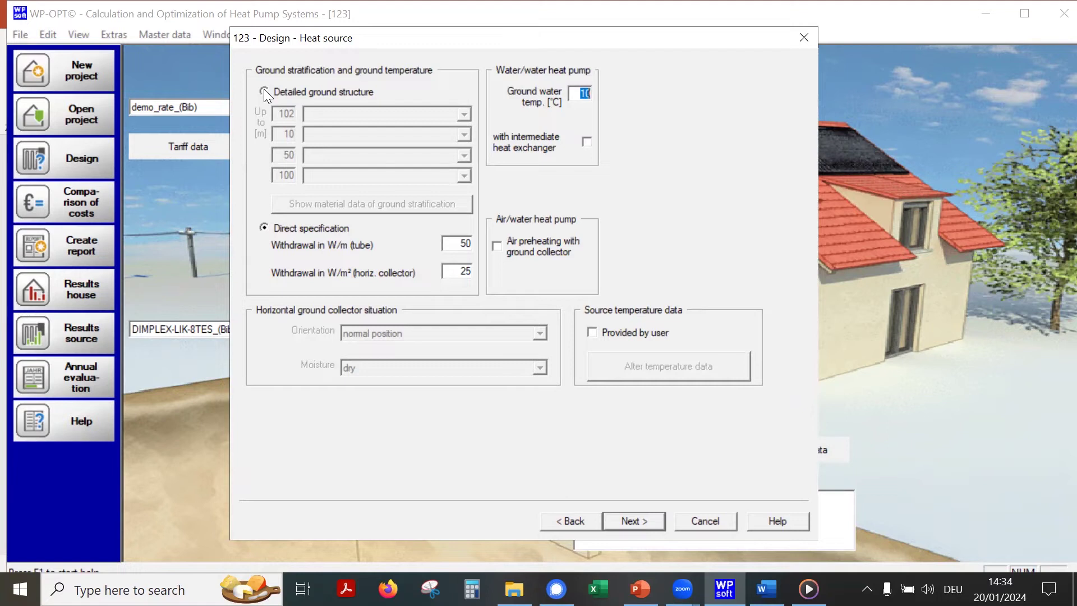
# Step: Advance from the heat source page to the result data page
pyautogui.click(642, 522)
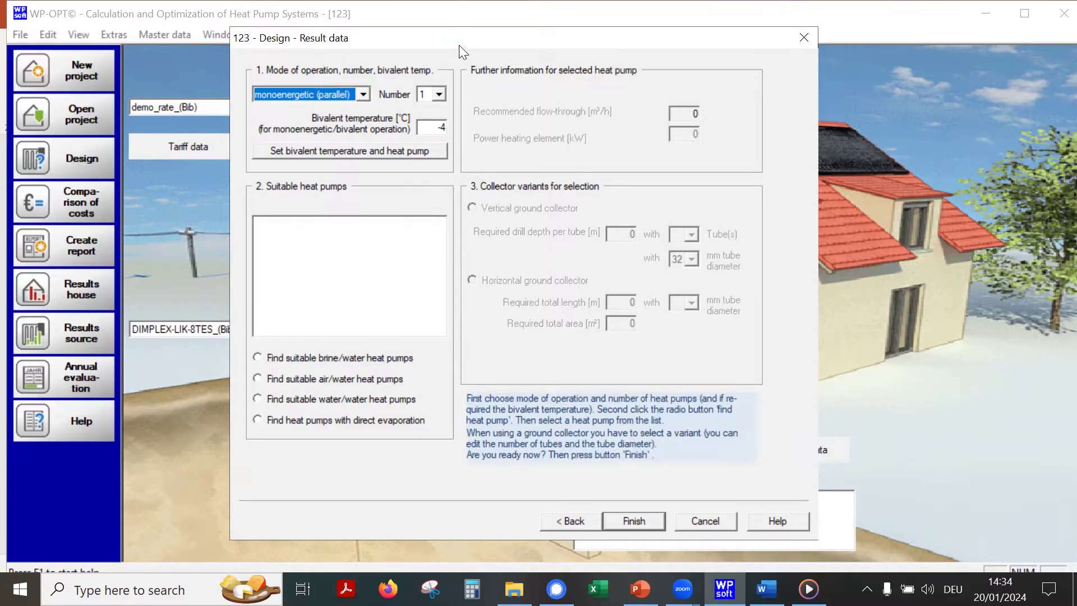
pyautogui.moveTo(461, 43); pyautogui.dragTo(483, 71)
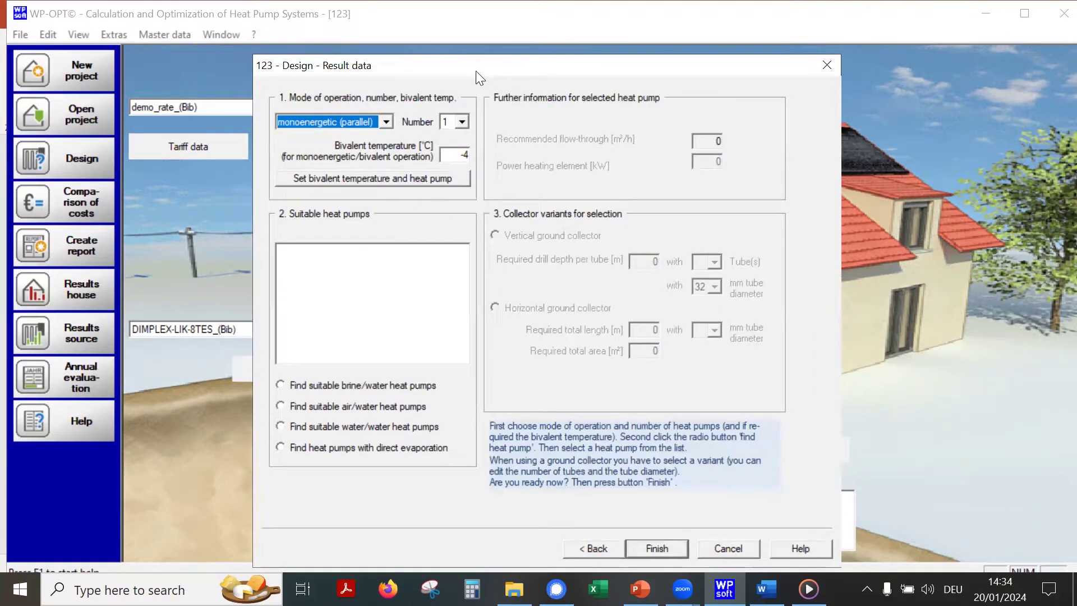
pyautogui.moveTo(475, 71); pyautogui.dragTo(440, 57)
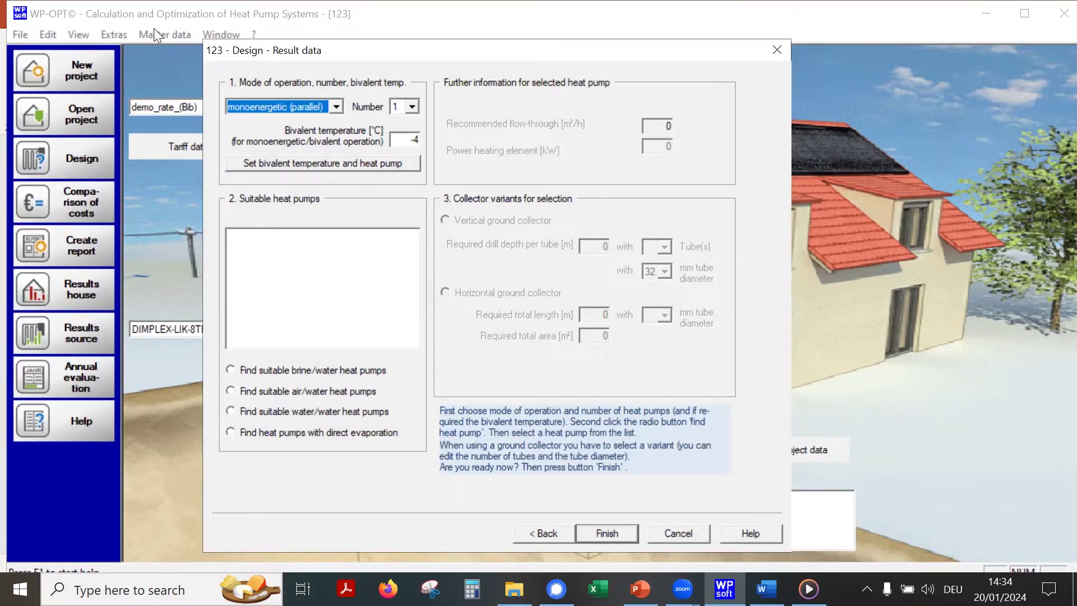
pyautogui.click(338, 107)
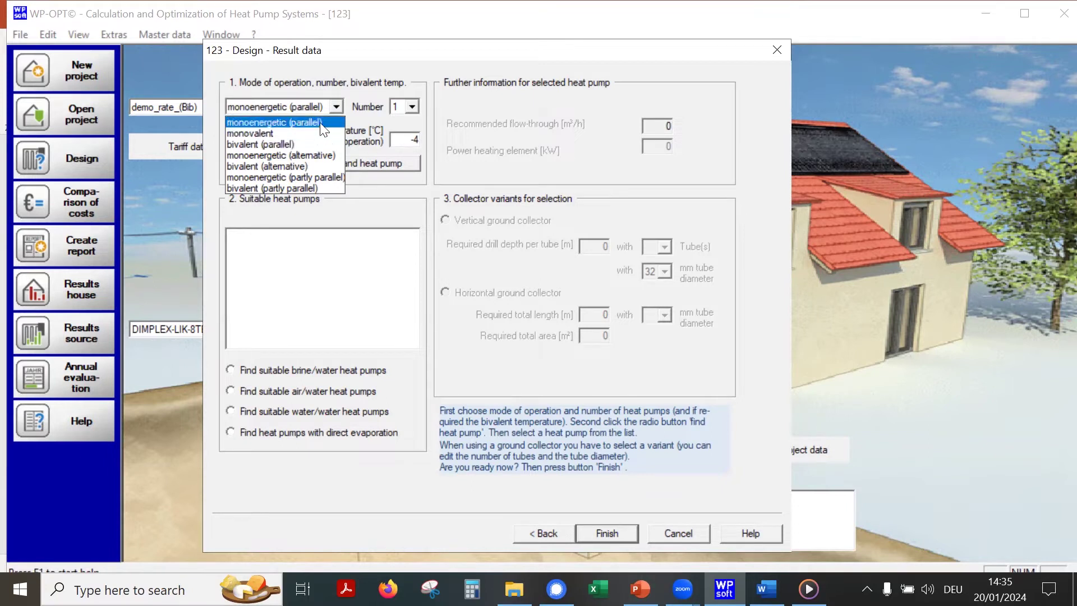
pyautogui.click(321, 125)
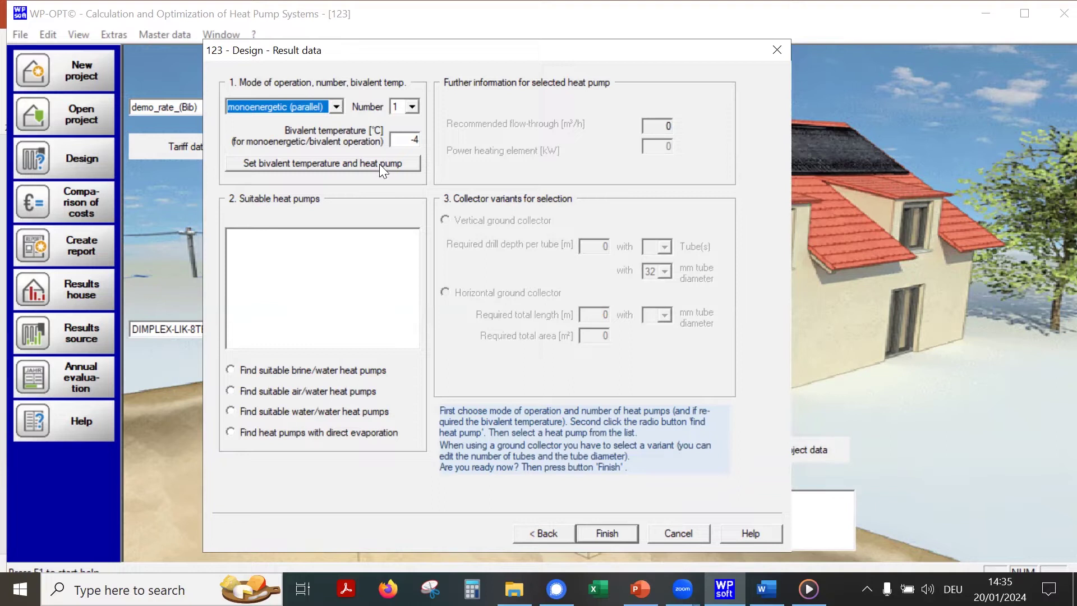
# Step: Check the bivalent temperature for HAUTEC-HWL-AX-36B-R404a_(Bib), then dismiss the calculator
pyautogui.click(350, 161)
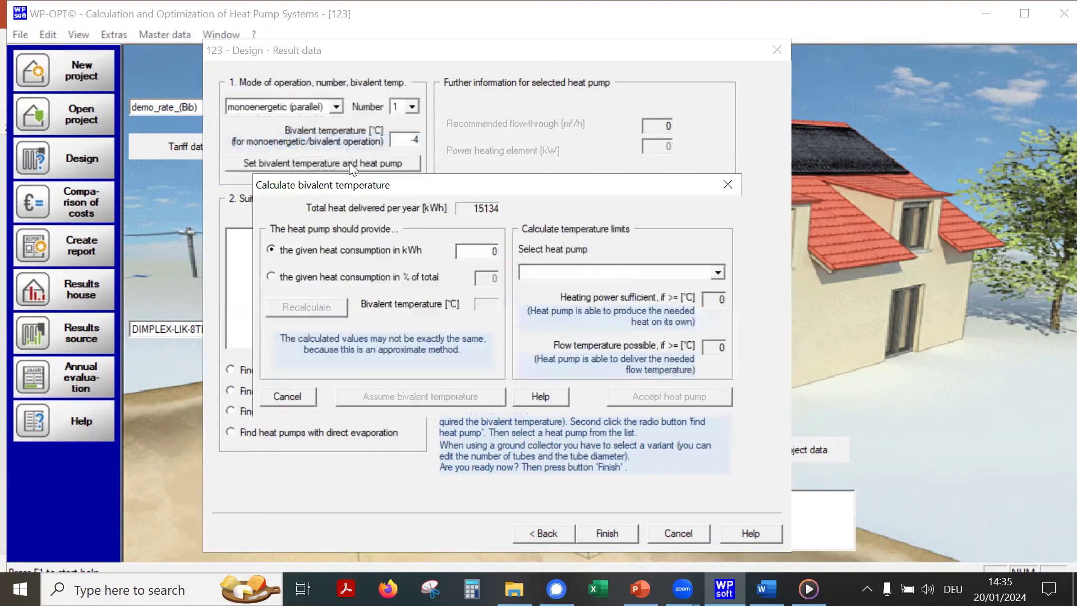
pyautogui.click(720, 272)
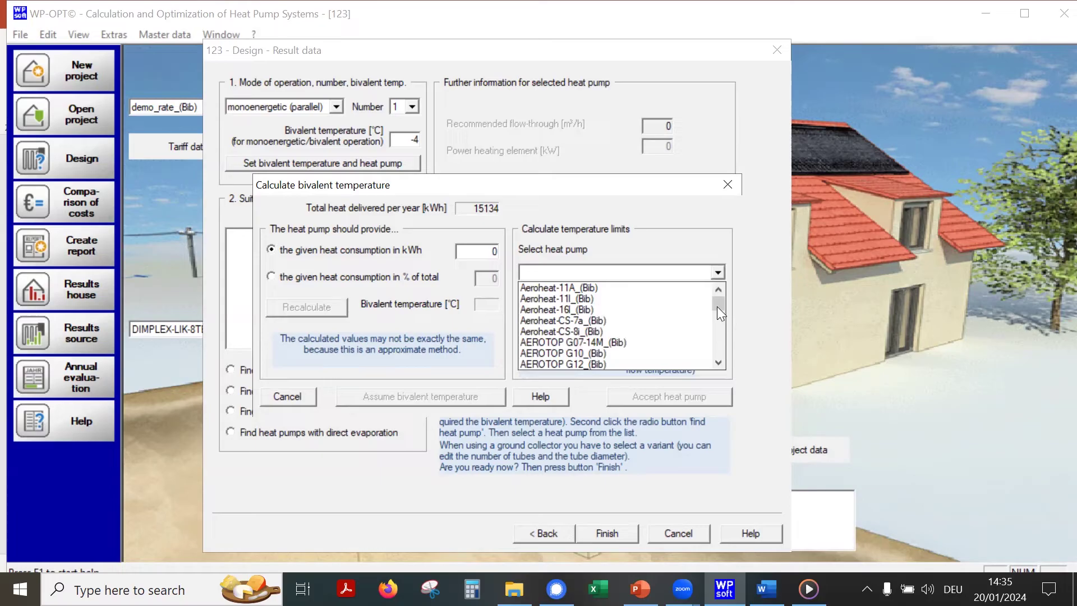
pyautogui.moveTo(717, 302); pyautogui.dragTo(717, 314)
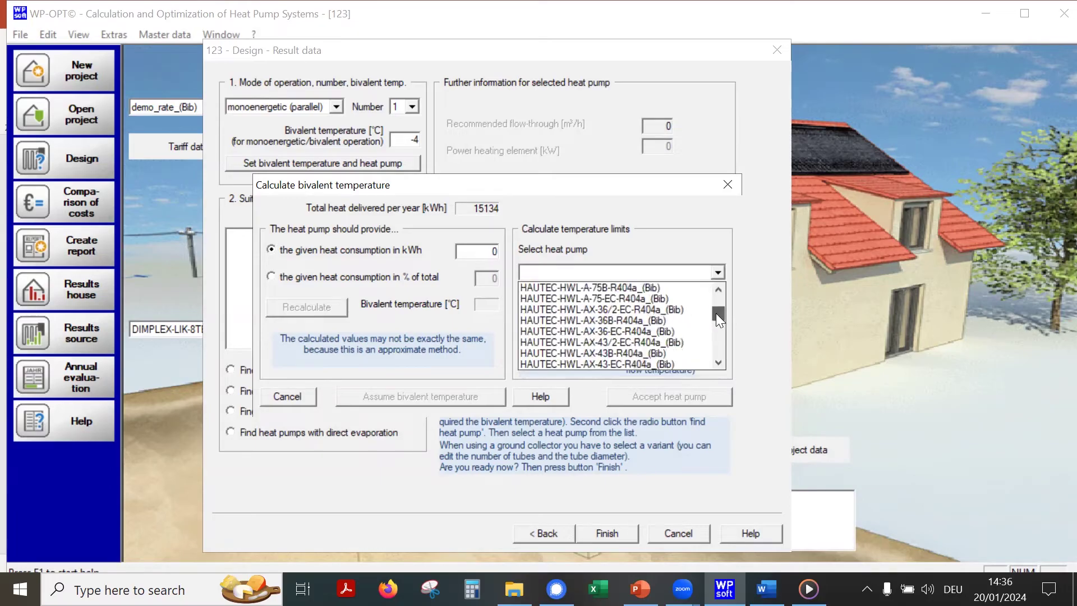
pyautogui.click(660, 323)
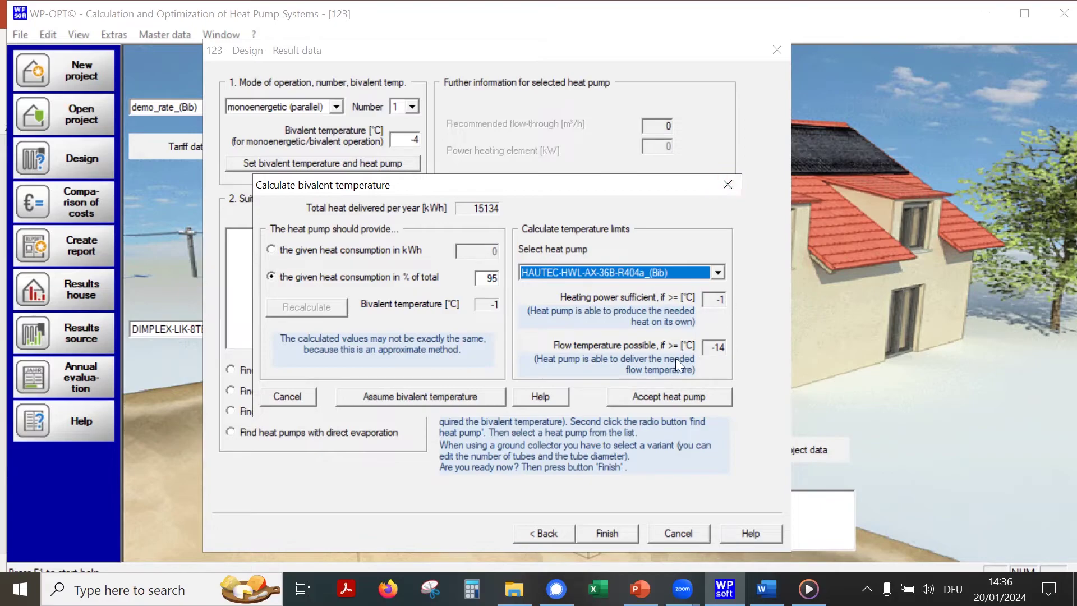
pyautogui.click(727, 185)
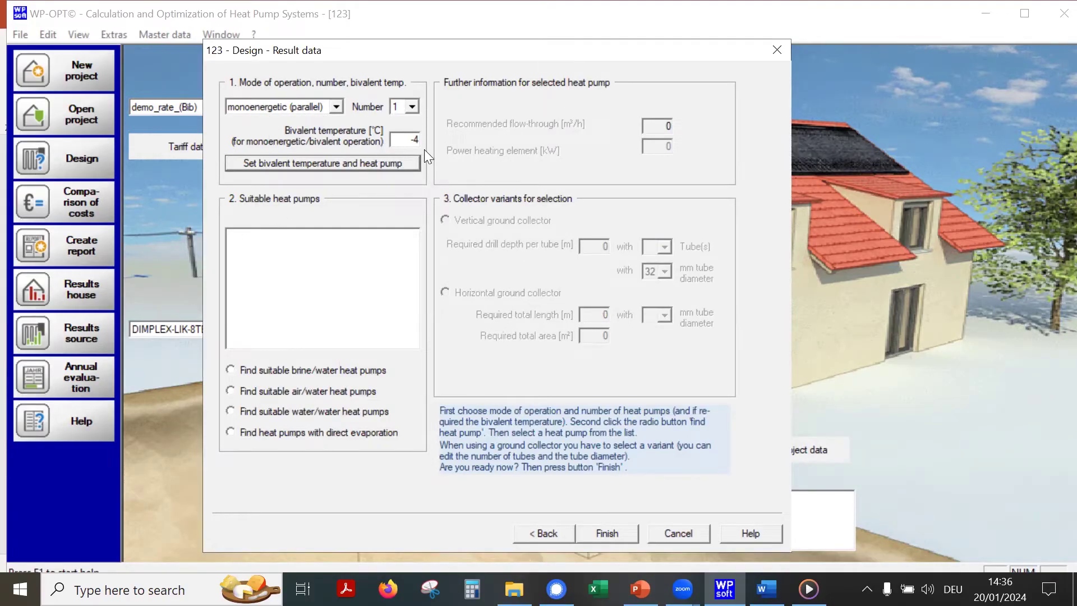
# Step: Choose 'Find suitable brine/water heat pumps' to list models like alpha innotec-SWCV 162K3
pyautogui.click(230, 370)
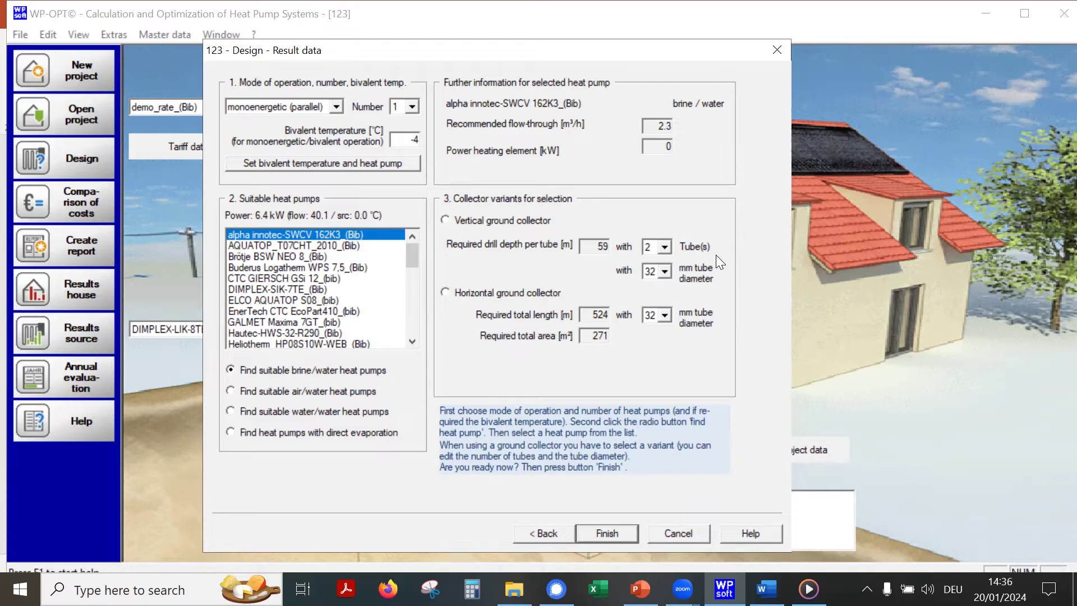
# Step: Search for suitable air/water heat pumps
pyautogui.click(231, 390)
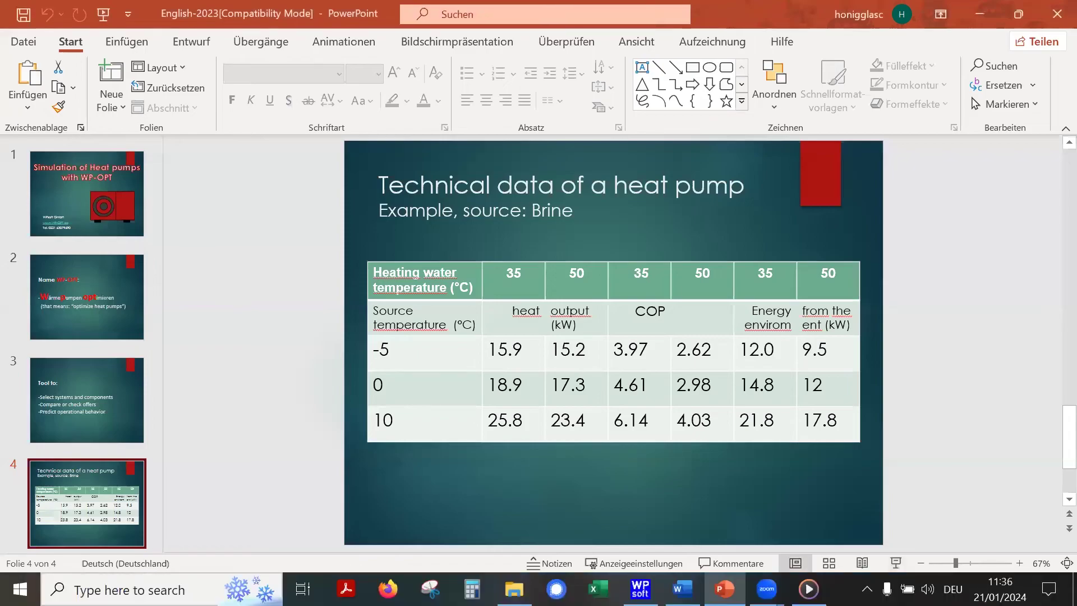
# Step: Return to WP-OPT and bring up the heating cost comparison for project 123
pyautogui.click(640, 589)
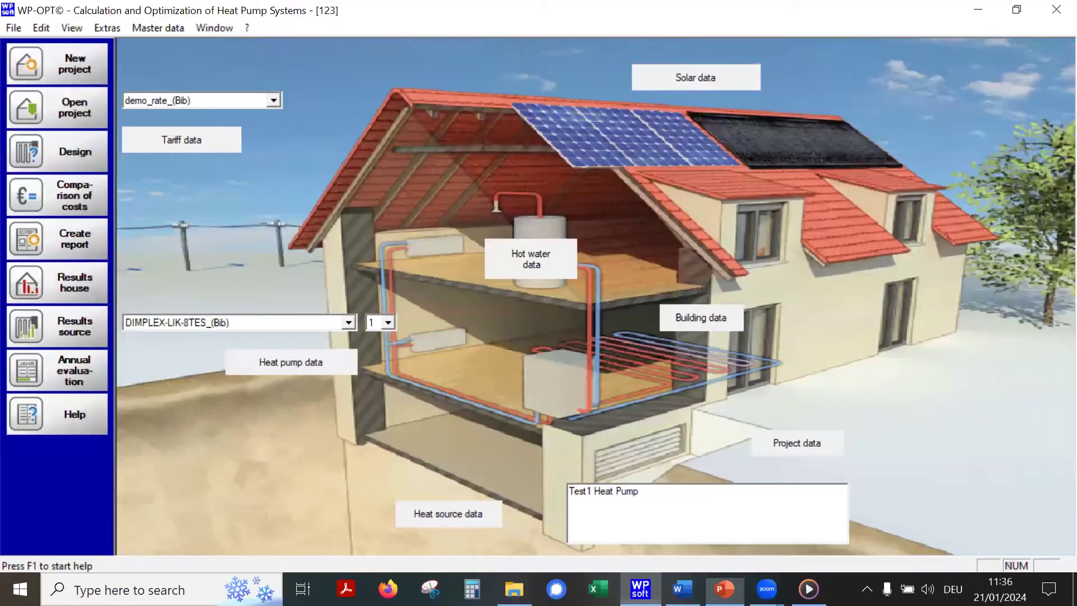
pyautogui.click(54, 196)
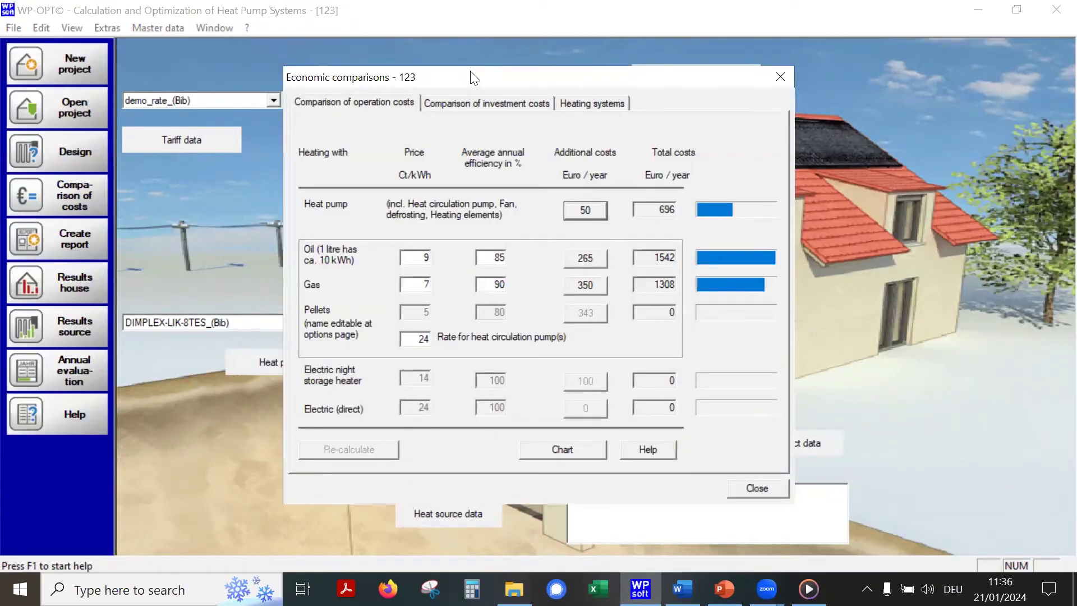
pyautogui.moveTo(473, 77); pyautogui.dragTo(472, 46)
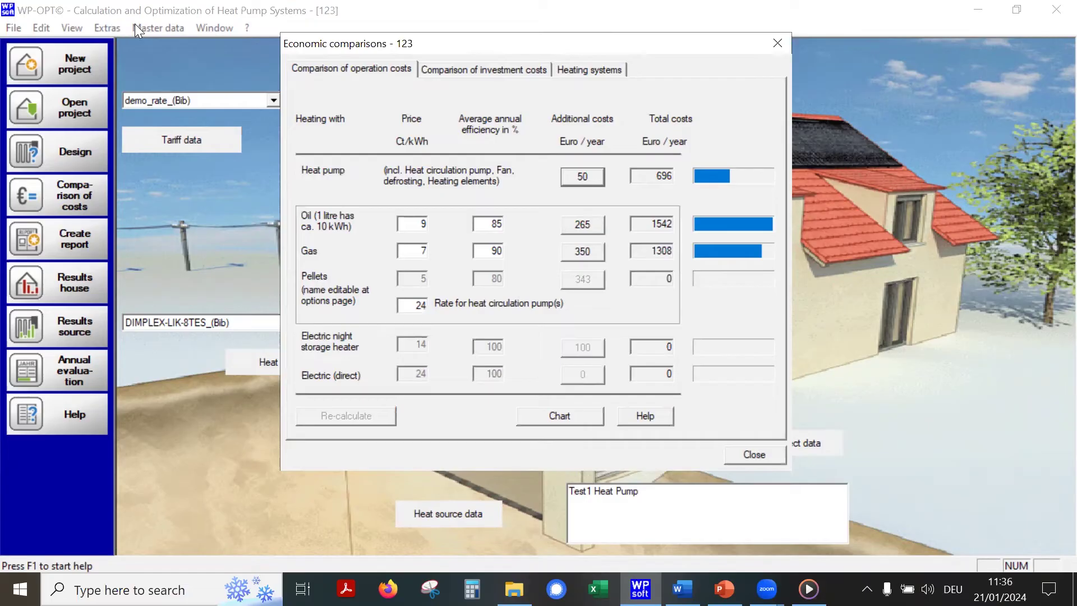
pyautogui.click(458, 71)
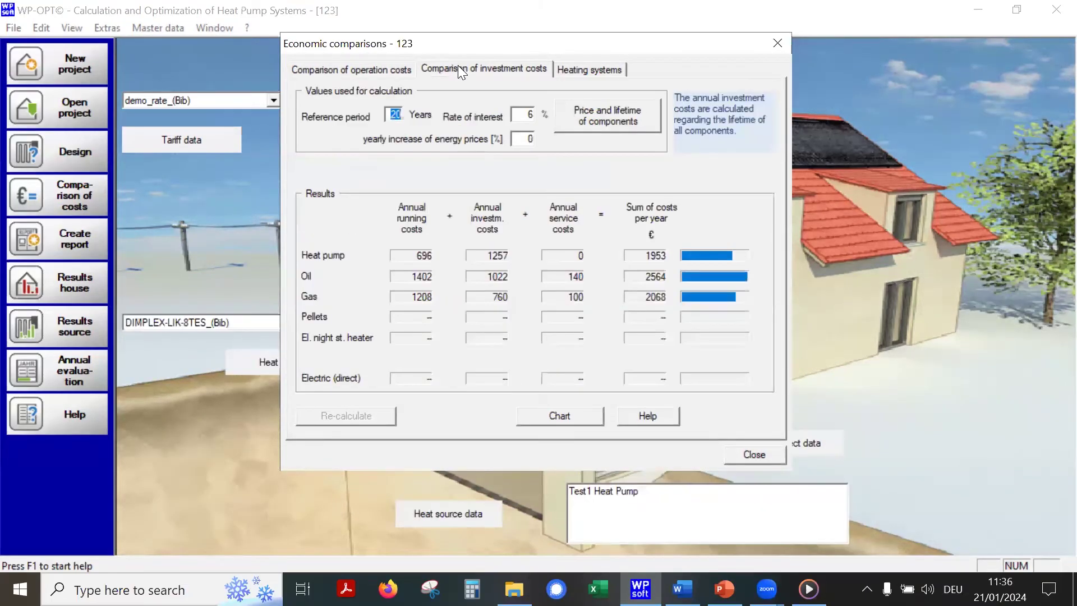
pyautogui.click(608, 118)
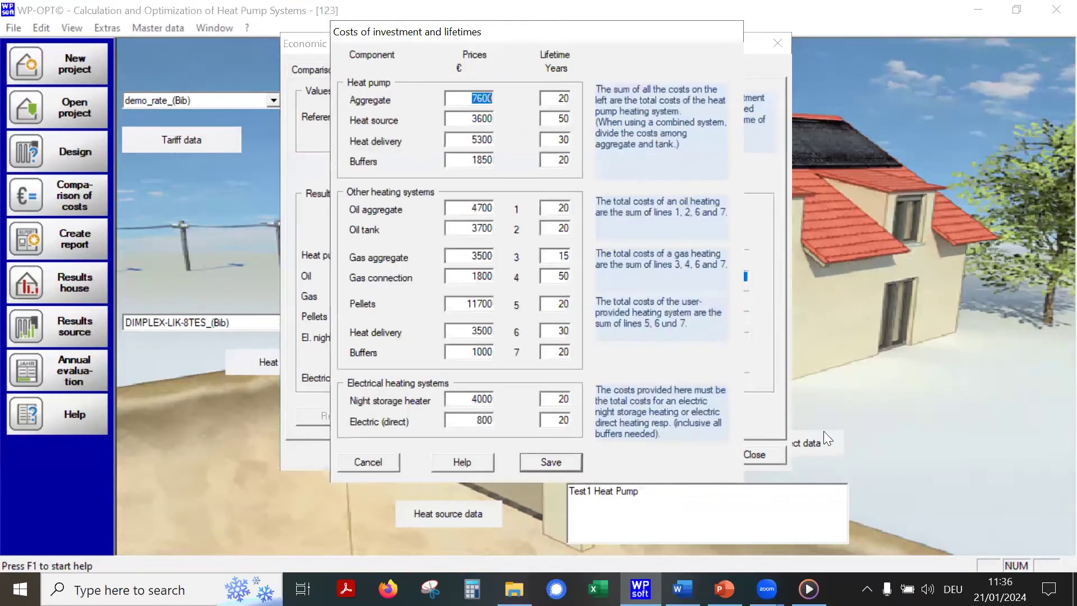
pyautogui.click(368, 462)
pyautogui.click(580, 70)
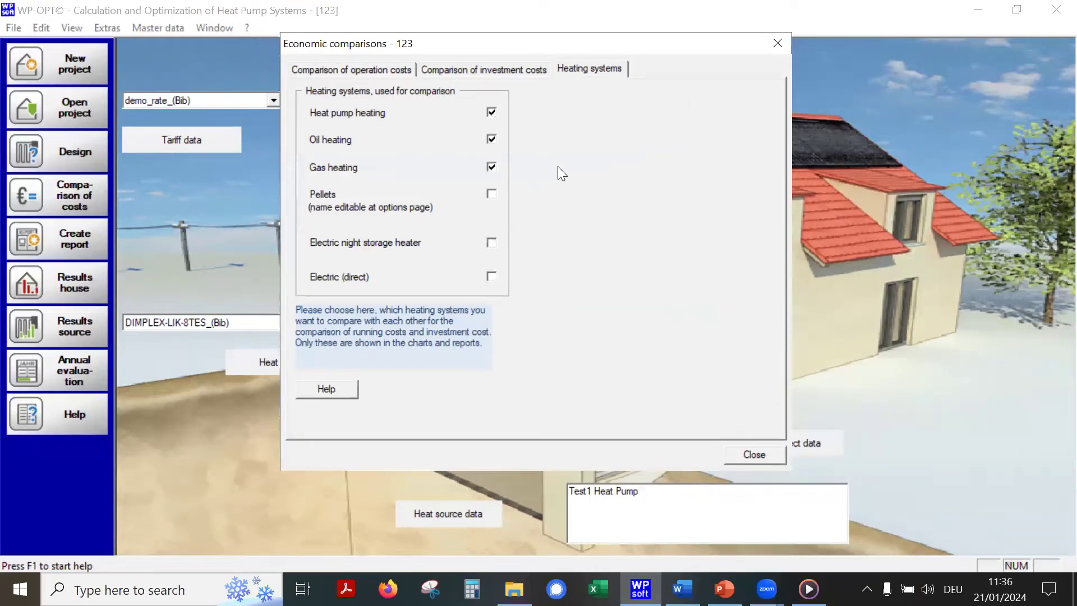
pyautogui.click(480, 66)
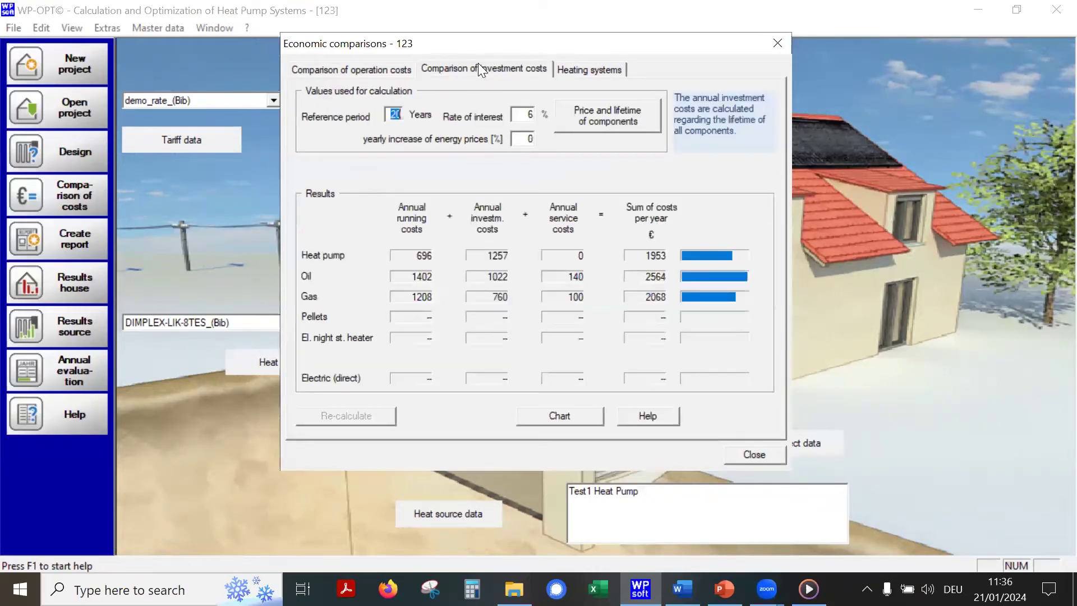
# Step: View the investment cost comparison chart, then dismiss it and the Economic comparisons window
pyautogui.click(559, 419)
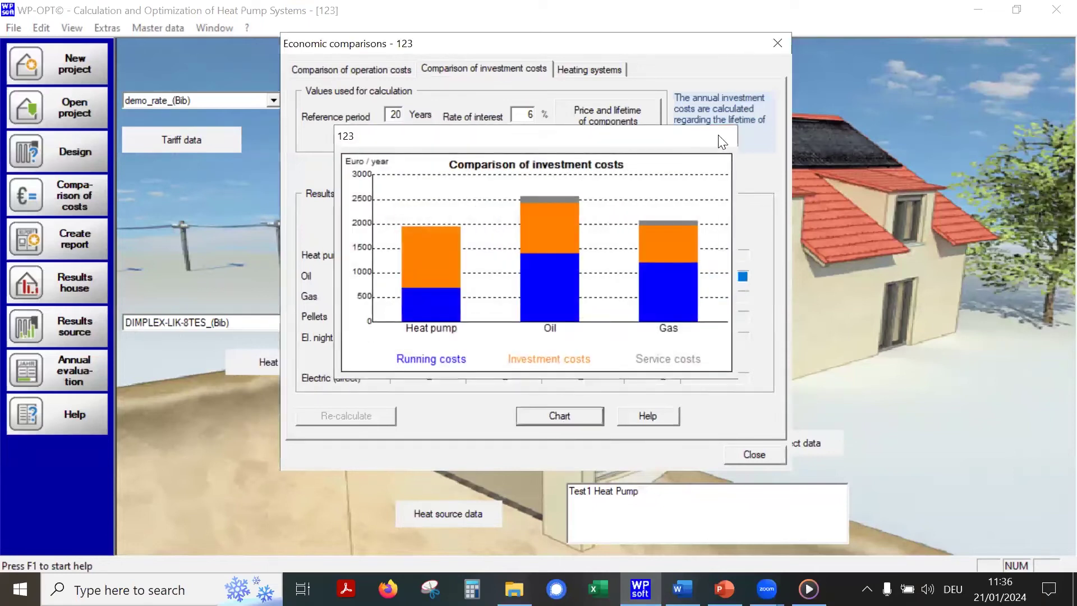
pyautogui.click(722, 135)
pyautogui.click(766, 46)
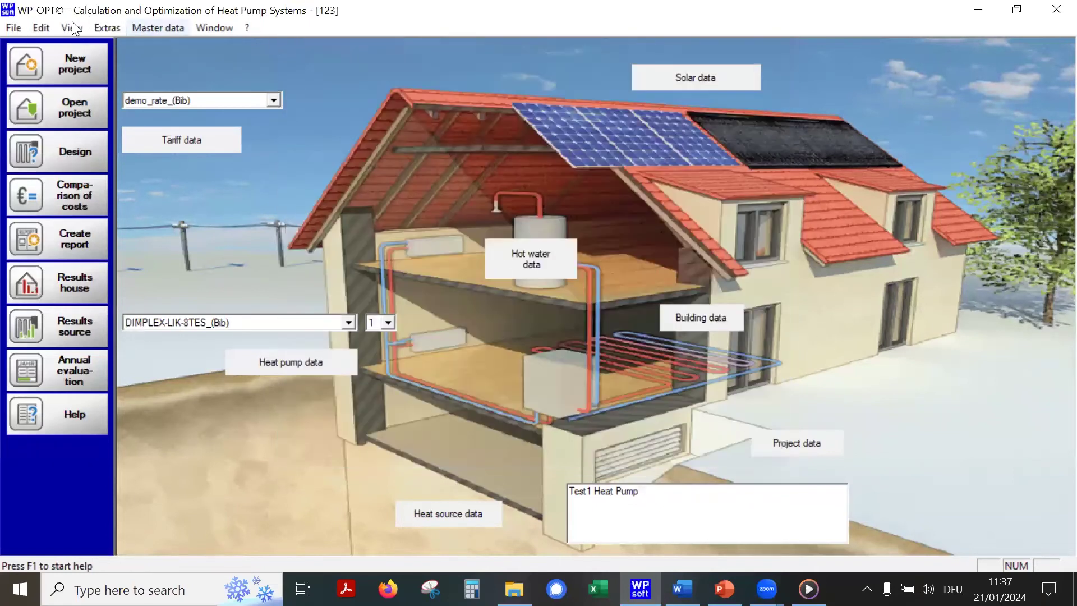
# Step: Review the energy coverage and CO2 emissions charts, closing each afterwards
pyautogui.click(71, 28)
pyautogui.click(138, 126)
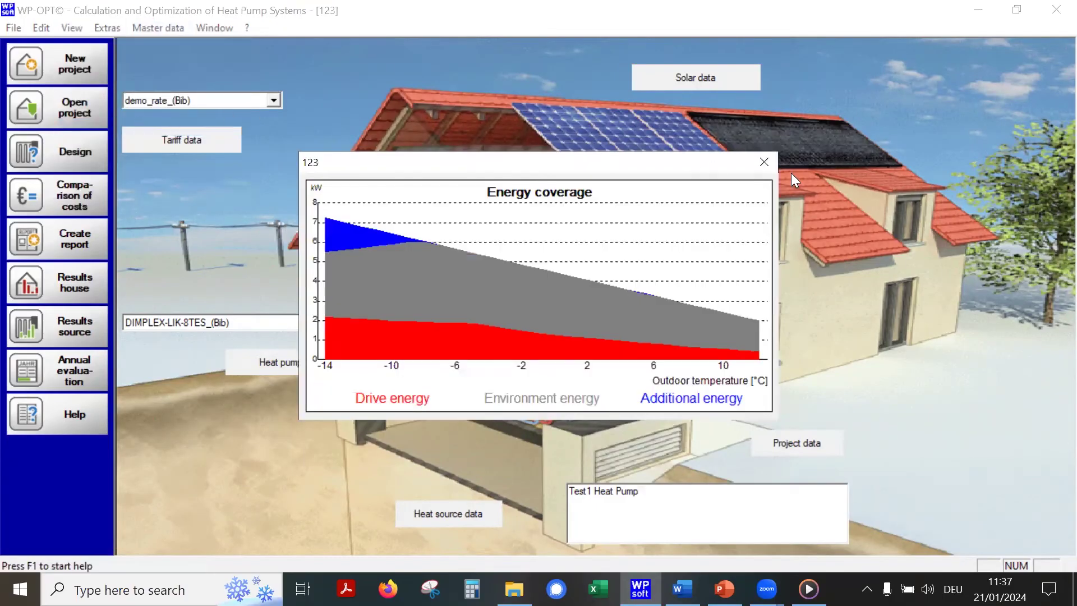
pyautogui.click(763, 162)
pyautogui.click(72, 27)
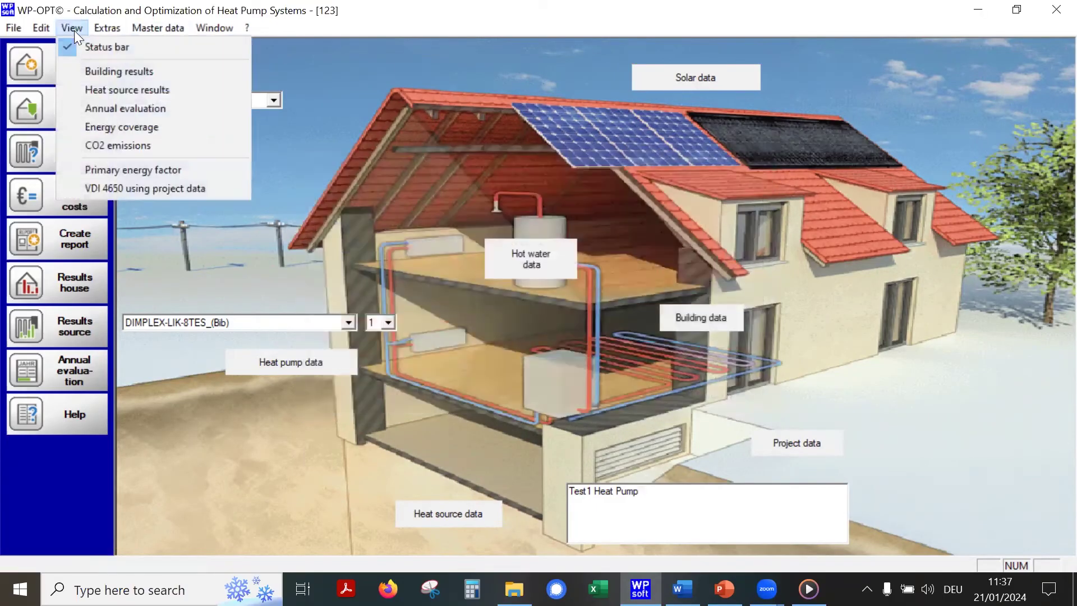
pyautogui.click(142, 144)
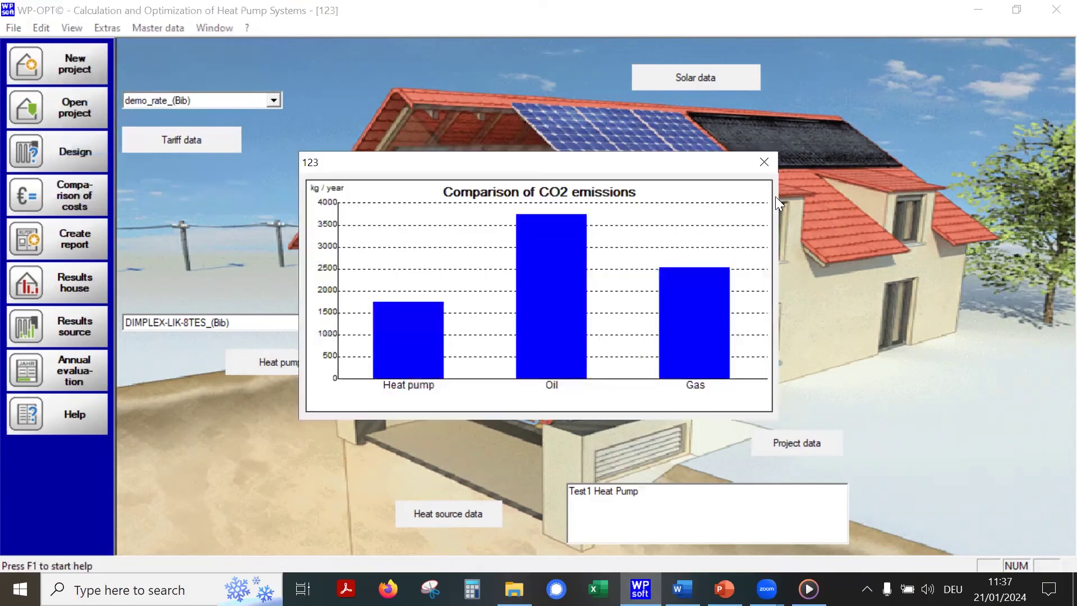
pyautogui.click(766, 162)
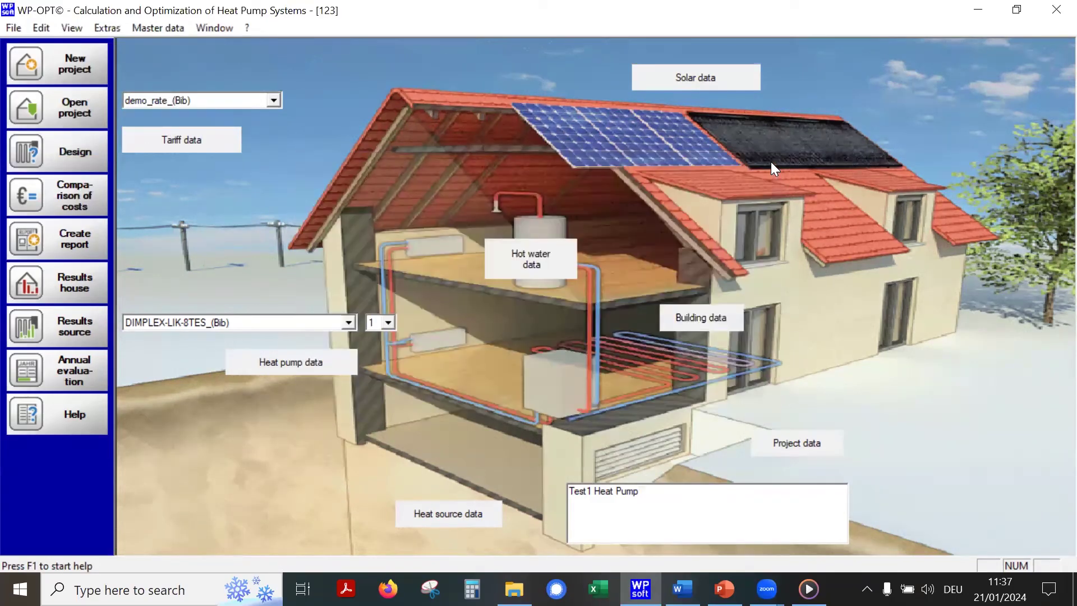
# Step: Check the building's monthly heat results, then show the annual evaluation: €646 costs, COP 3.24
pyautogui.click(75, 282)
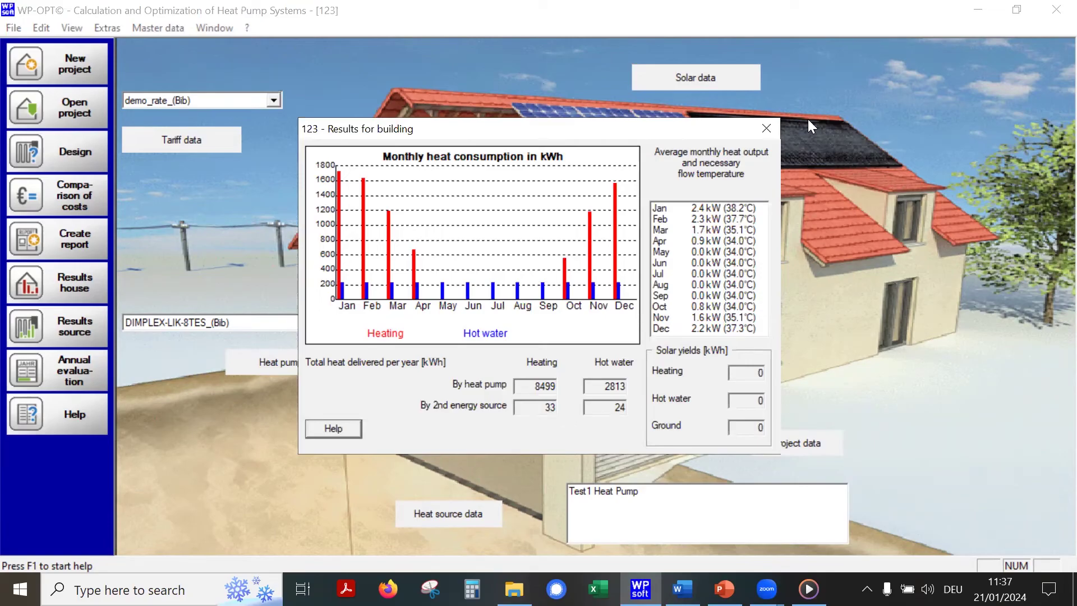
pyautogui.click(766, 128)
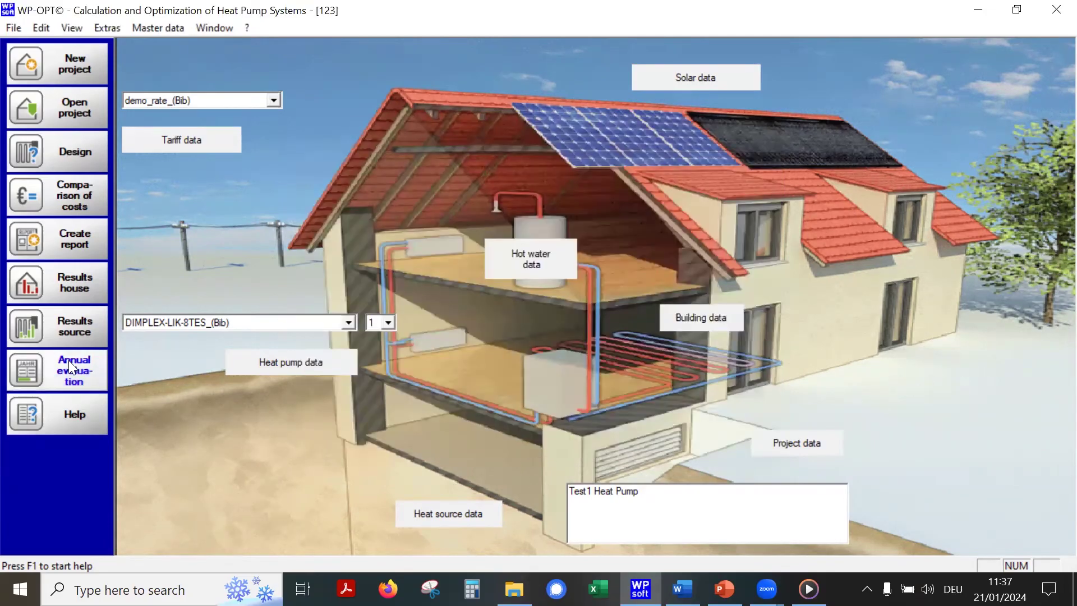
pyautogui.click(71, 364)
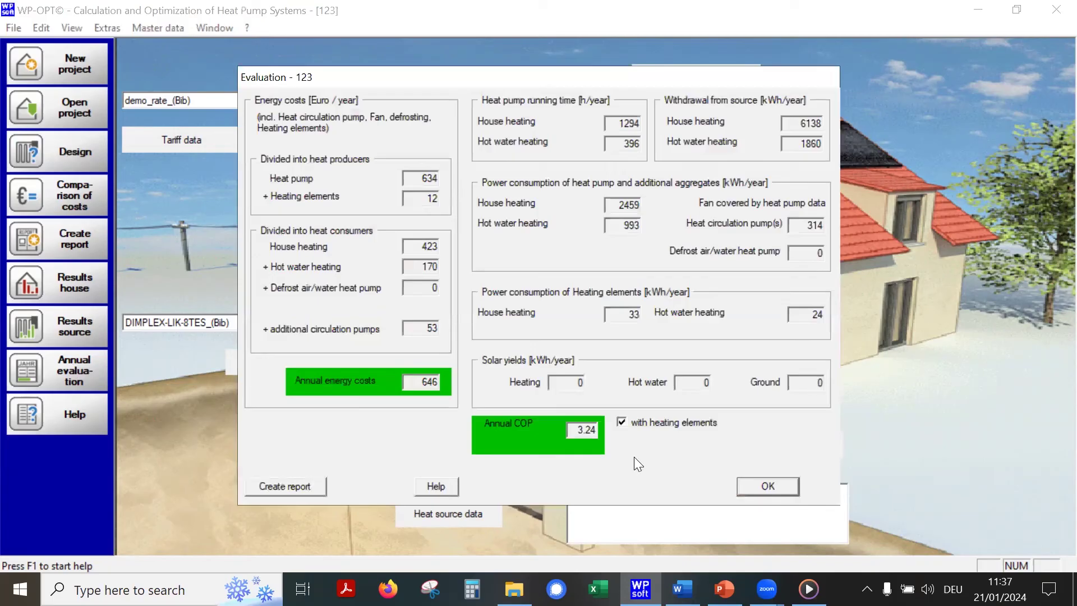
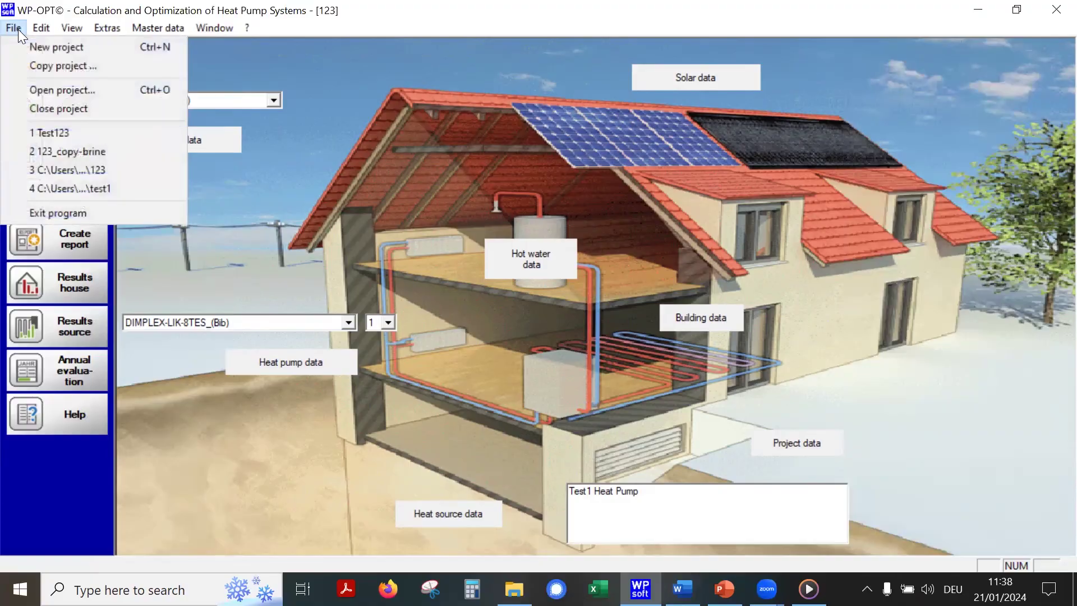
# Step: Open the recent project 123_copy-brine from the File menu
pyautogui.click(87, 154)
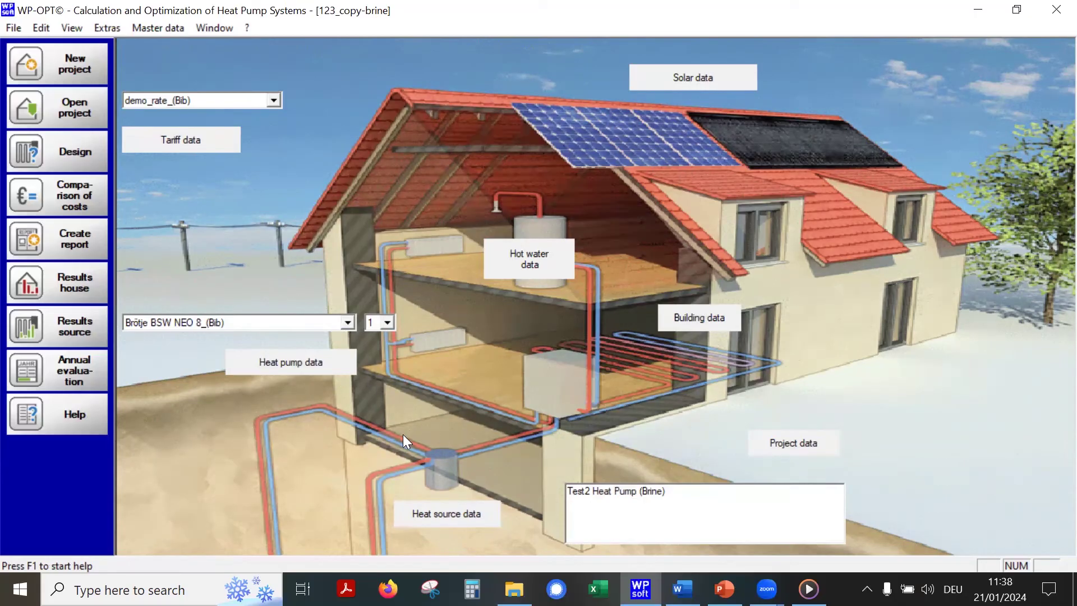
# Step: Keep the Brötje BSW NEO 8 heat pump and view the solar system data
pyautogui.click(348, 322)
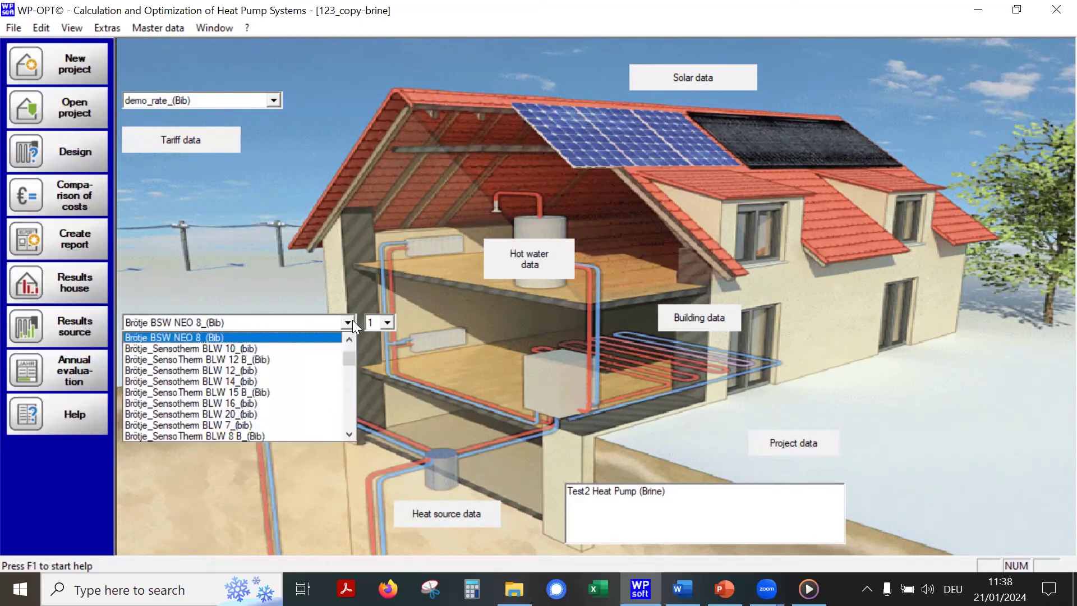
pyautogui.click(348, 322)
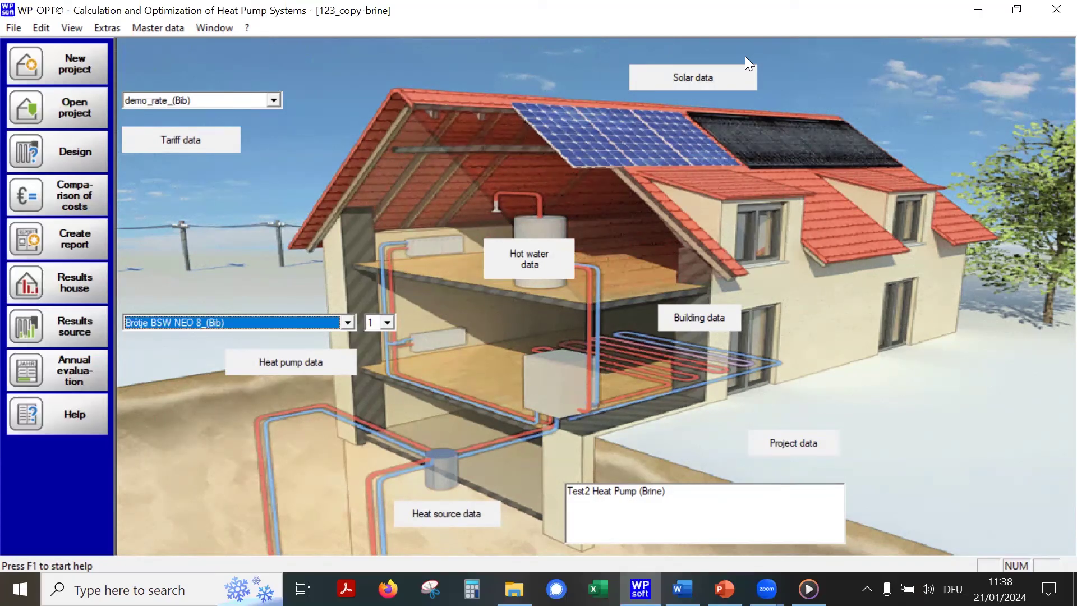
pyautogui.click(731, 68)
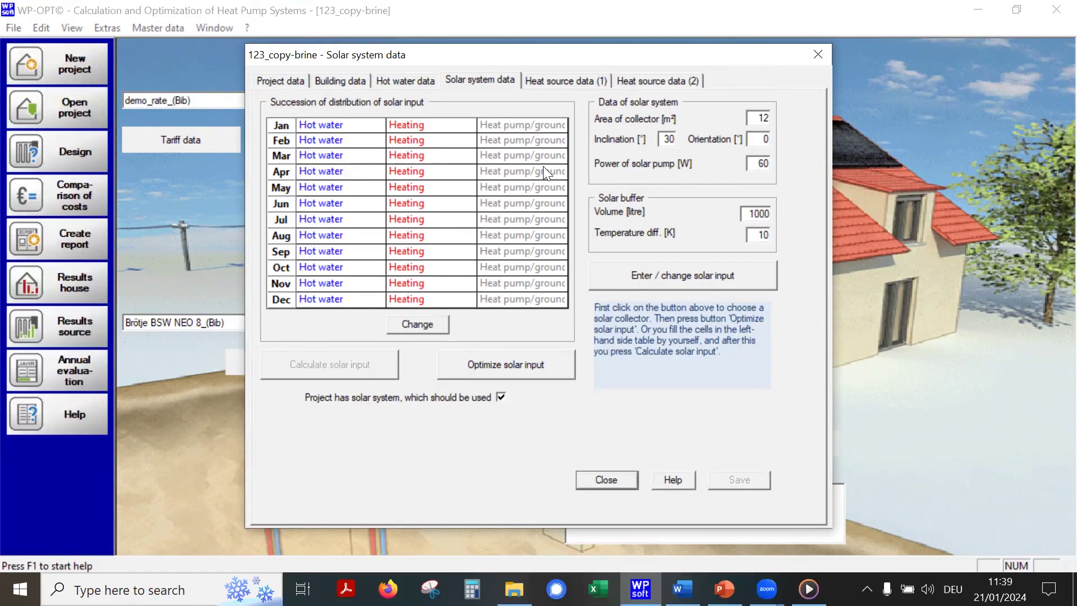
# Step: Close the reviewed solar system data, leaving the 12 m² collector values unchanged
pyautogui.click(606, 480)
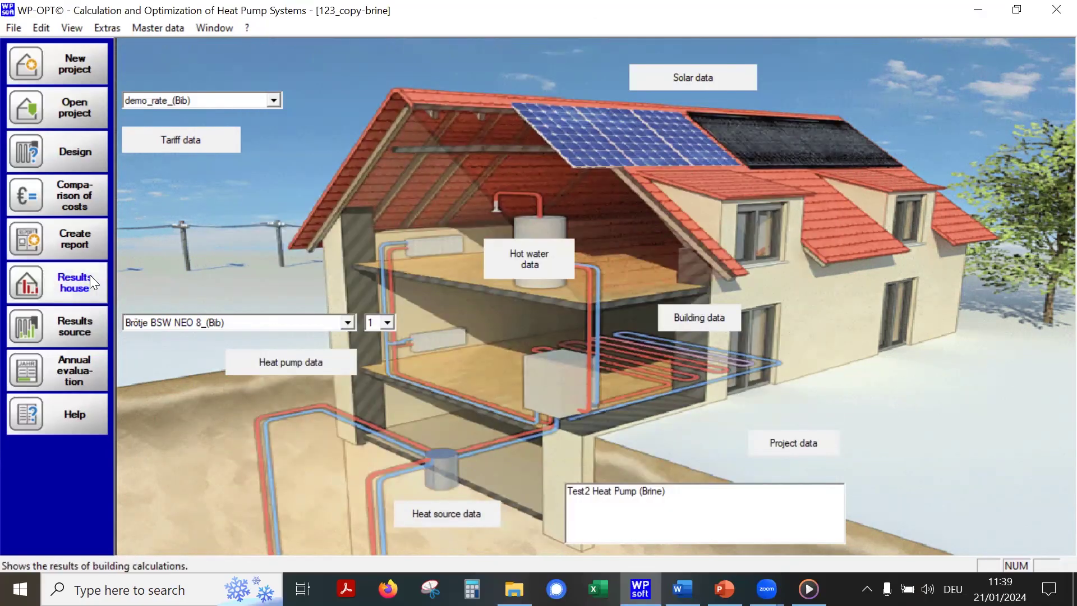
pyautogui.click(76, 281)
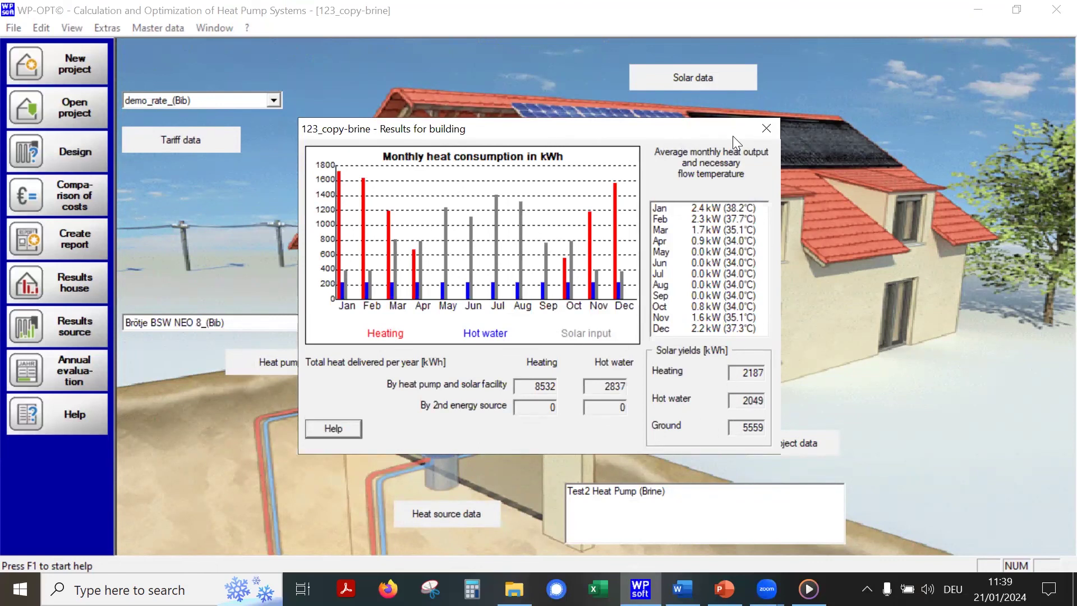
pyautogui.click(765, 129)
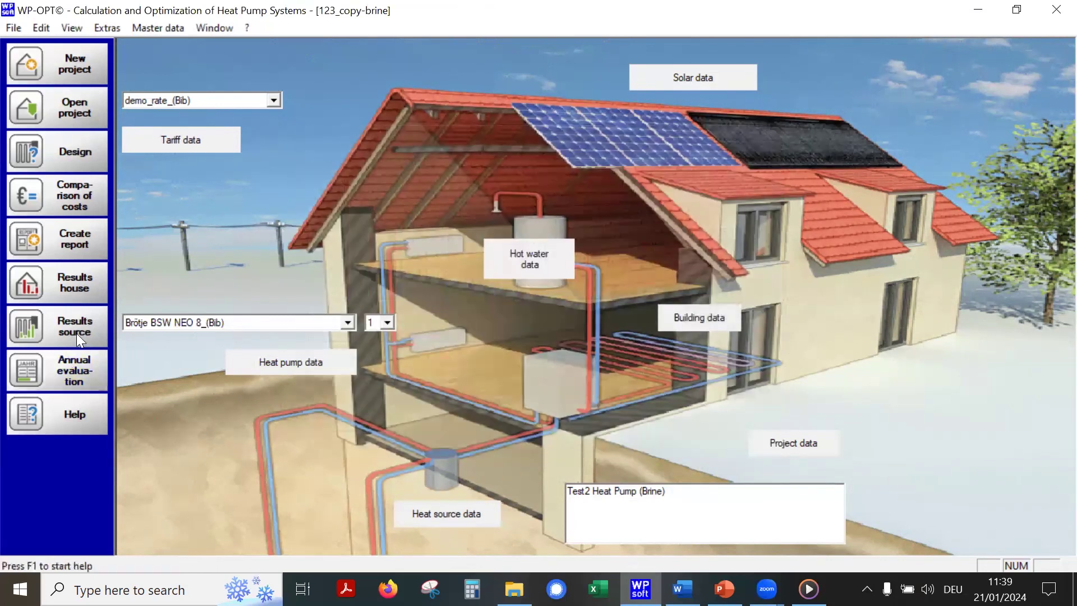
pyautogui.click(75, 326)
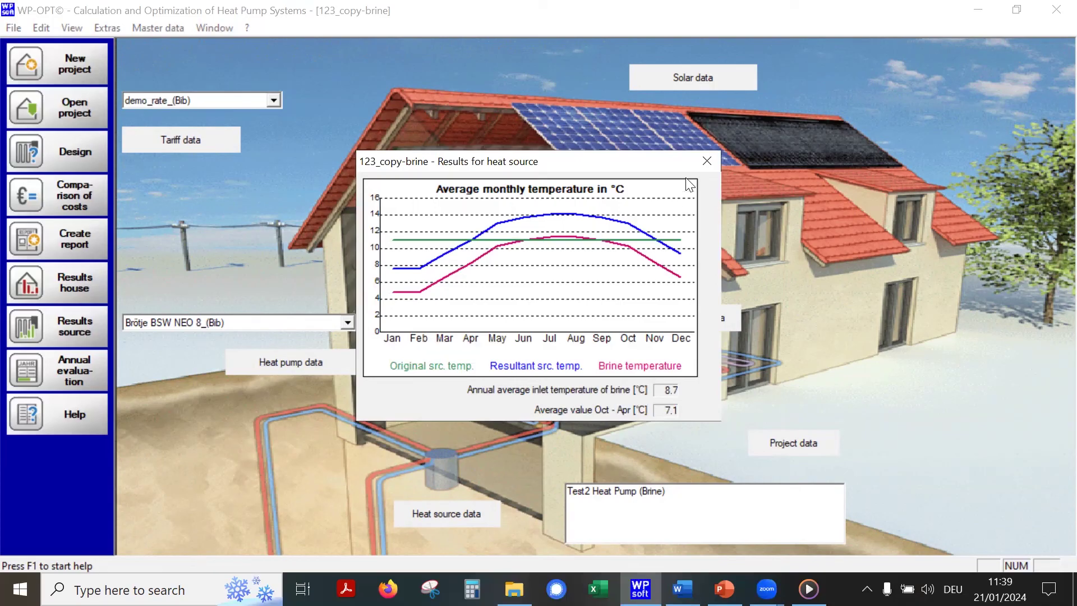
pyautogui.click(710, 160)
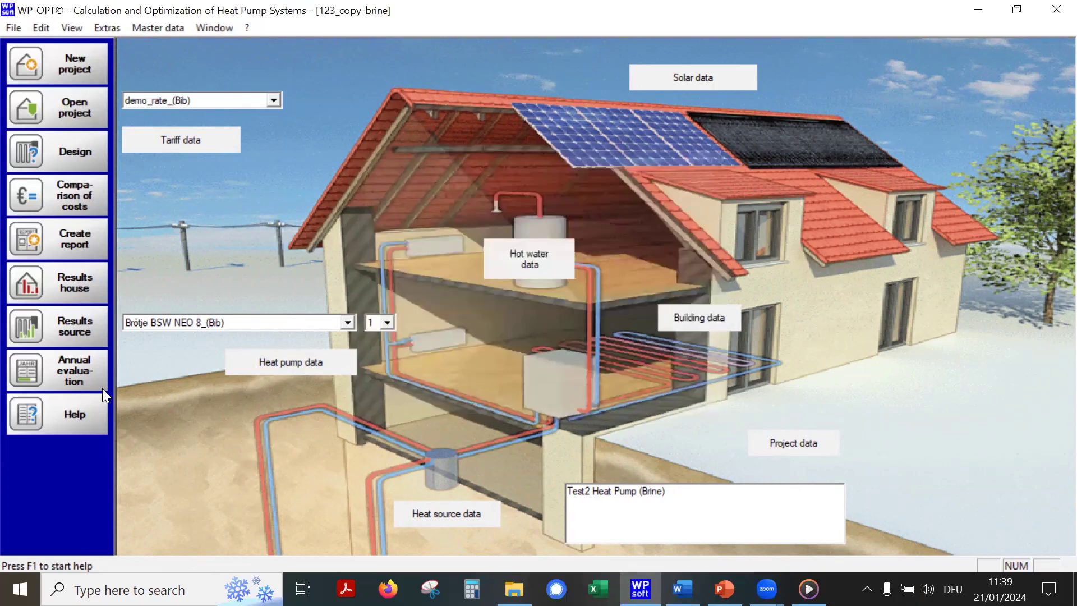
pyautogui.click(74, 373)
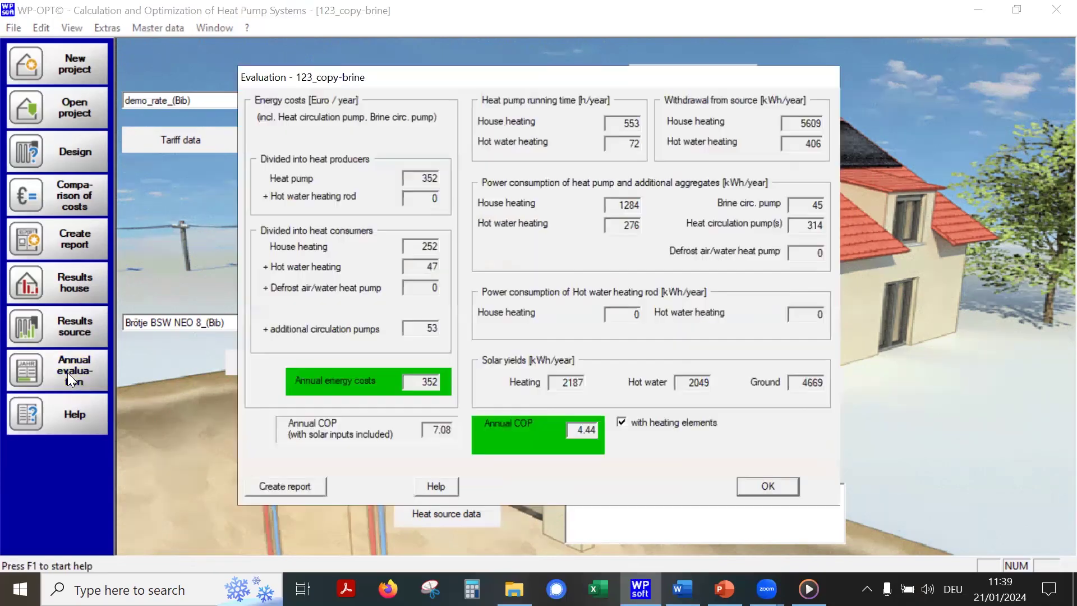
pyautogui.click(767, 487)
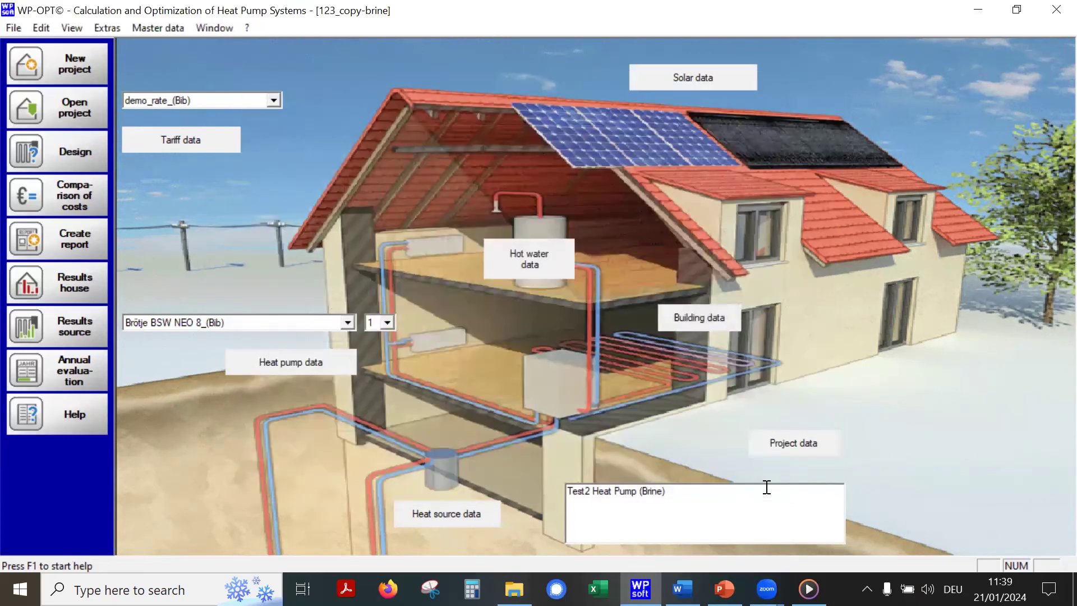